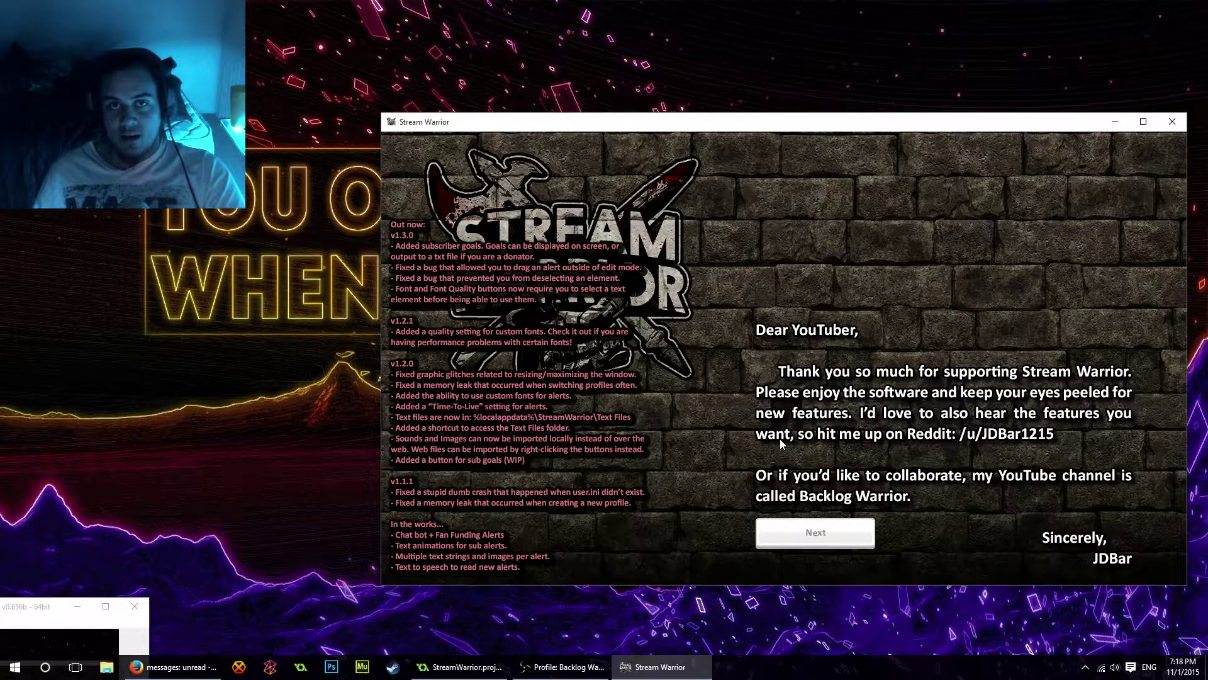
Dismiss the welcome letter and move the Stream Warrior window a little higher.
{"action": "left_click", "coordinate": [815, 532]}
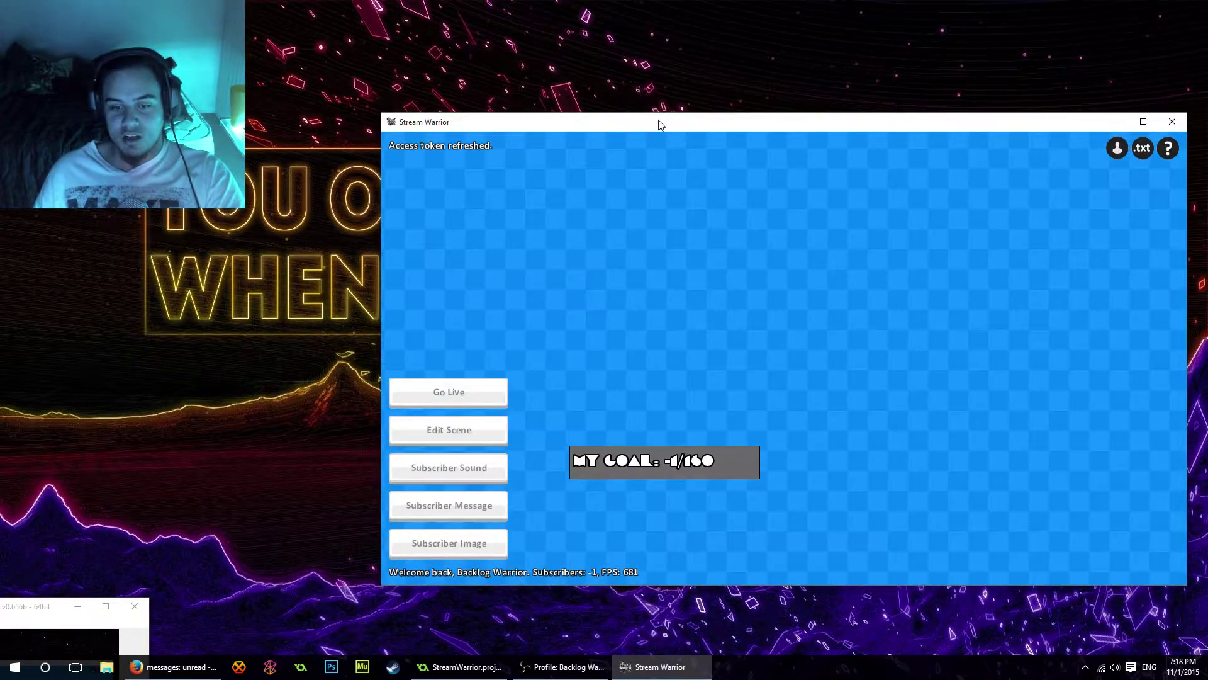
{"action": "left_click_drag", "start_coordinate": [658, 121], "coordinate": [661, 82]}
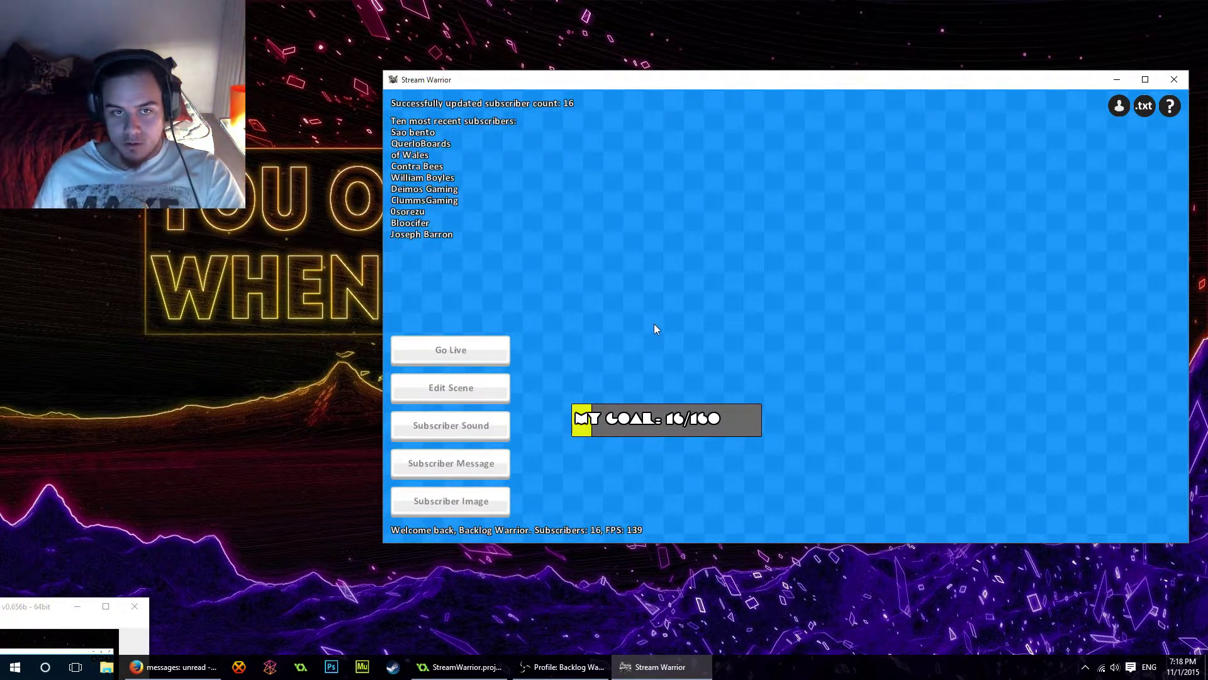
Enter scene editing and drag the subscriber goal bar to a new spot in the scene.
{"action": "left_click", "coordinate": [494, 393]}
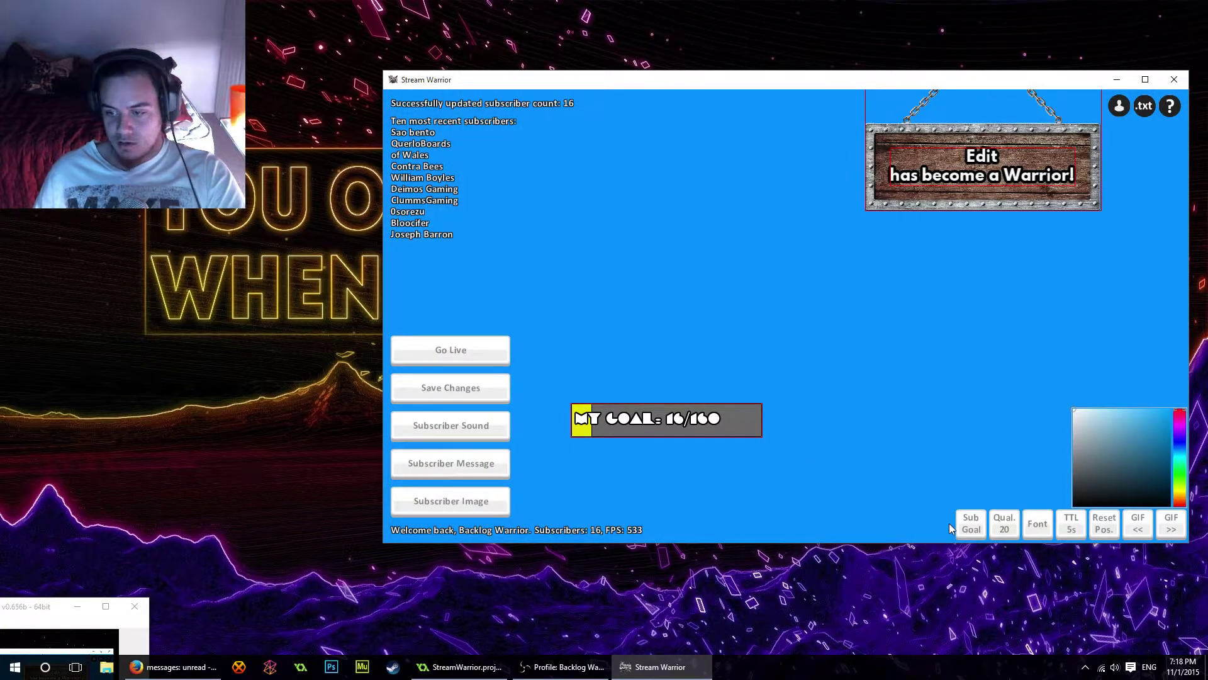
{"action": "left_click", "coordinate": [676, 426]}
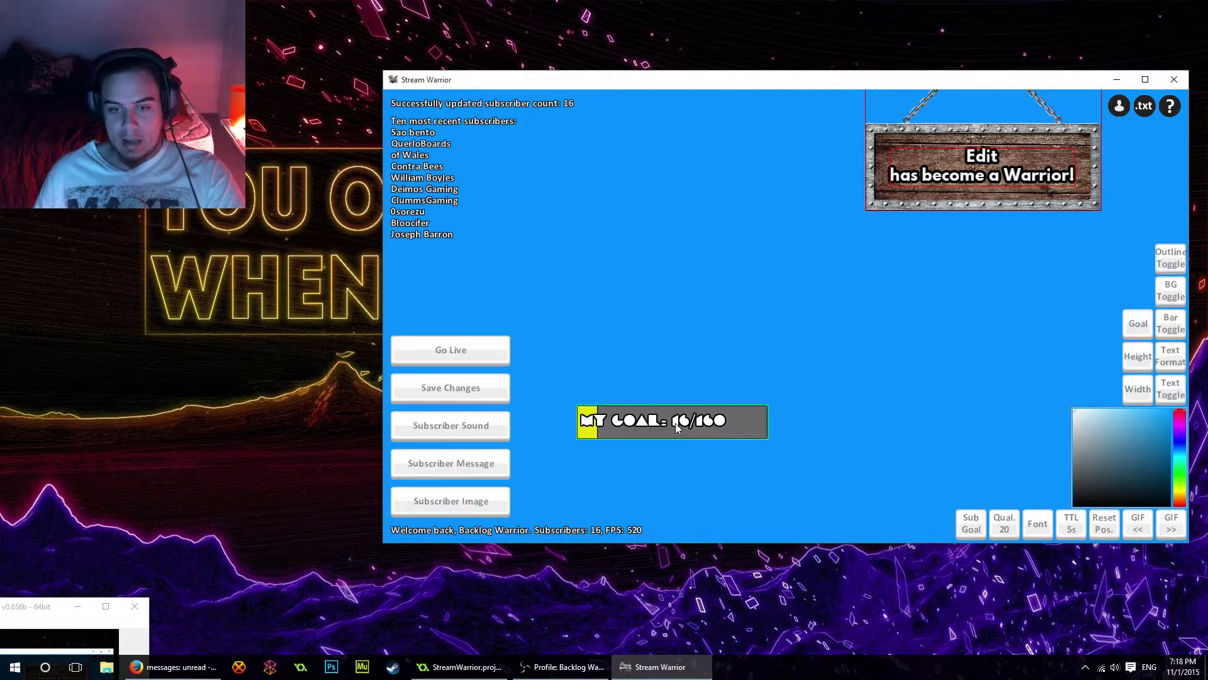
{"action": "left_click_drag", "start_coordinate": [675, 423], "coordinate": [727, 375]}
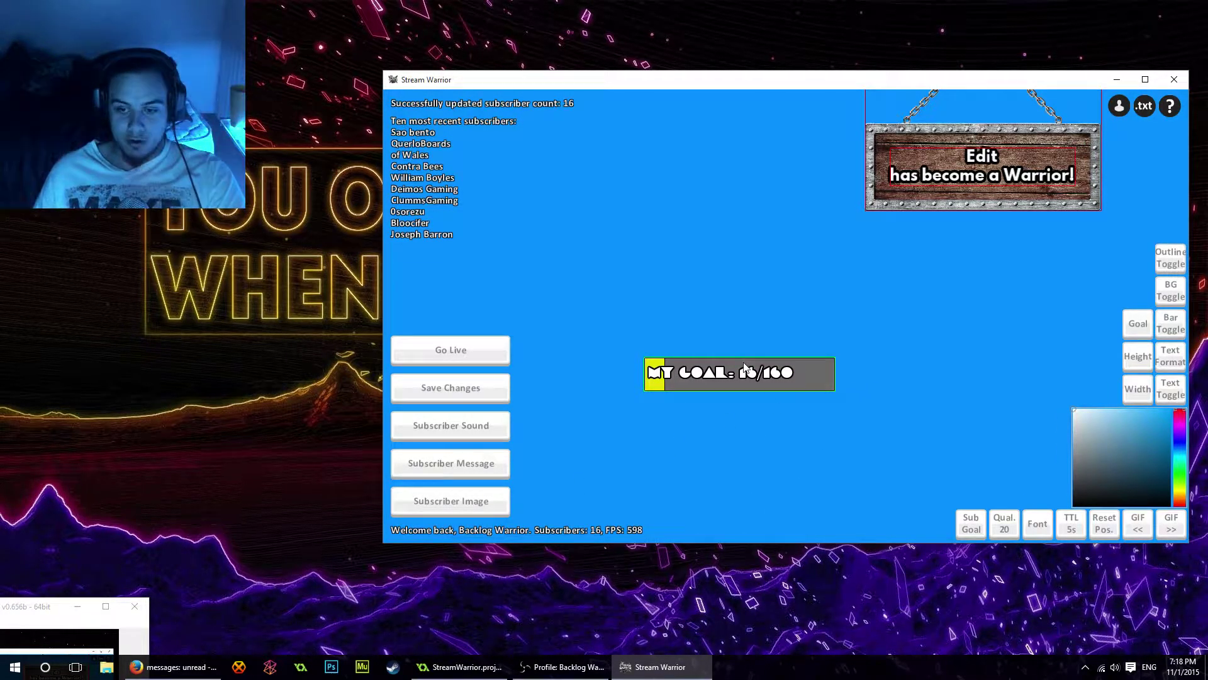
{"action": "left_click_drag", "start_coordinate": [743, 364], "coordinate": [730, 372]}
{"action": "scroll", "coordinate": [655, 420], "scroll_direction": "up", "scroll_amount": 5}
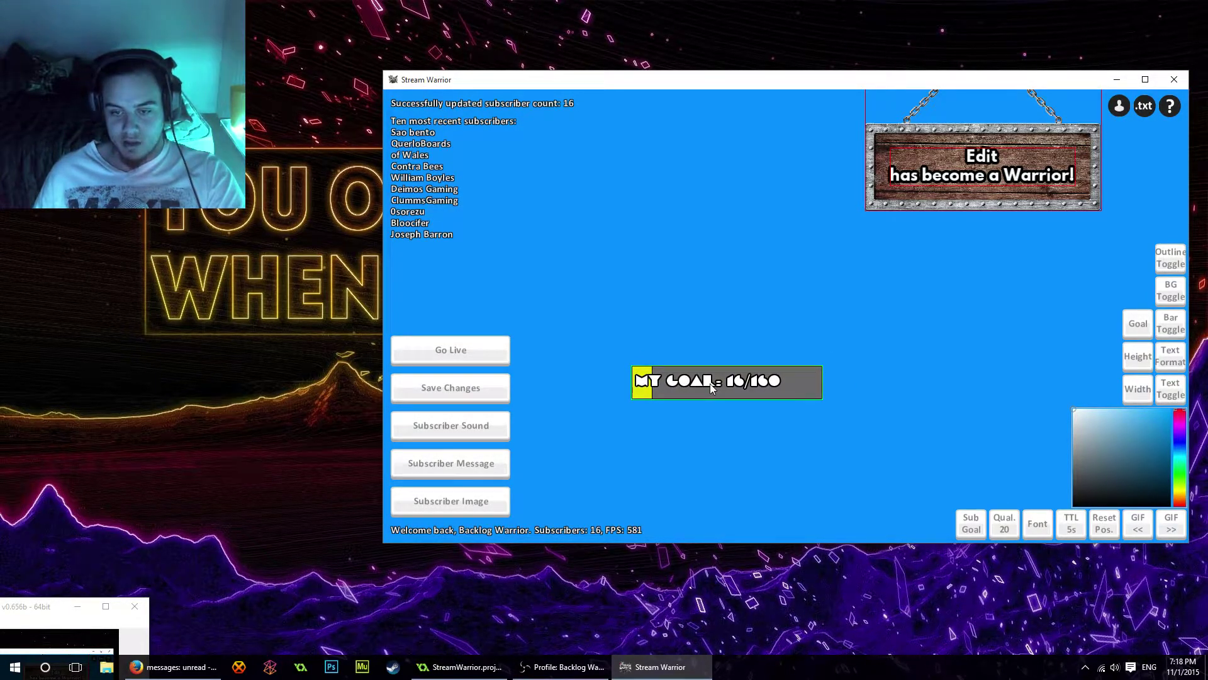
{"action": "left_click_drag", "start_coordinate": [705, 389], "coordinate": [667, 439]}
Raise the goal text quality, then bring it back down to 20.
{"action": "left_click", "coordinate": [1002, 521]}
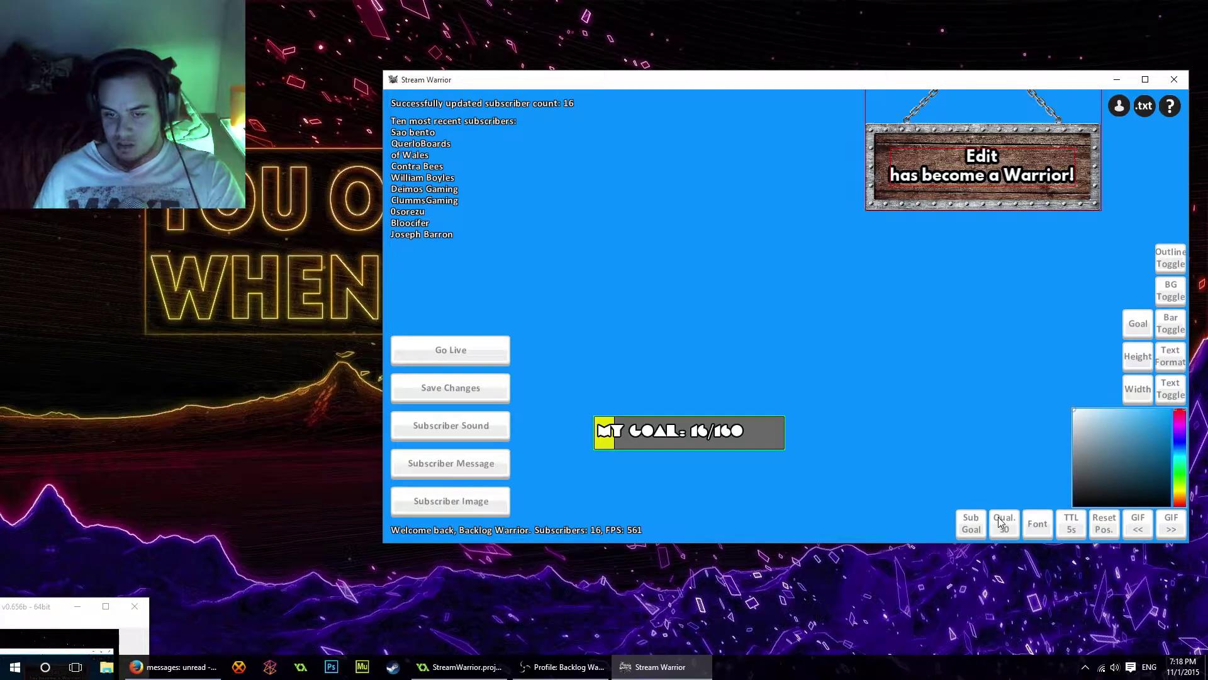
{"action": "left_click", "coordinate": [1002, 522]}
{"action": "left_click", "coordinate": [1001, 519]}
{"action": "right_click", "coordinate": [1002, 521]}
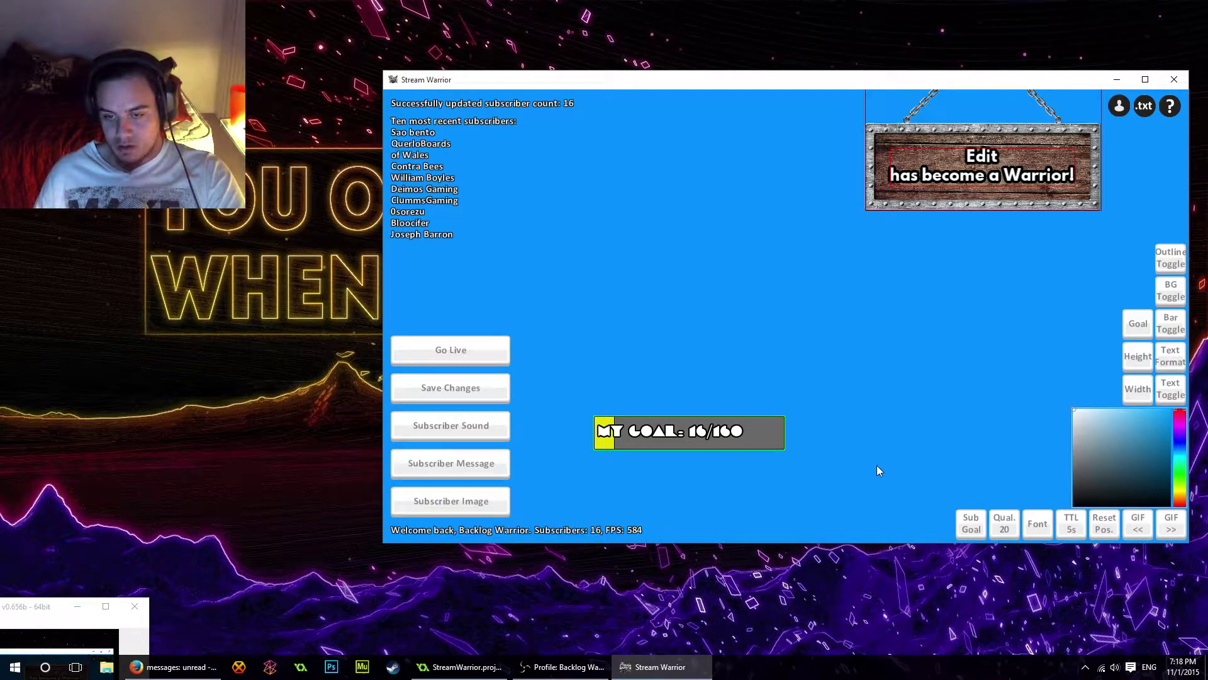
Load the .ttf from Fonts > league-spartan-master > webfonts as the goal text font.
{"action": "left_click", "coordinate": [1038, 524]}
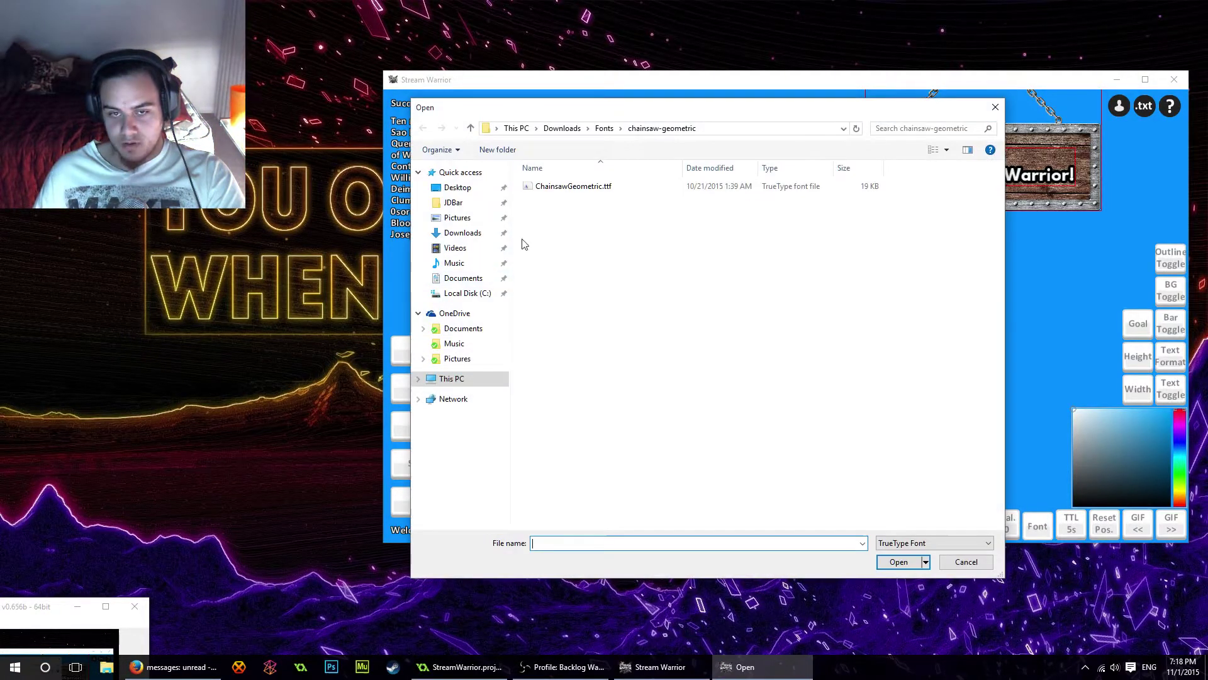
{"action": "left_click", "coordinate": [620, 128]}
{"action": "left_click", "coordinate": [604, 130]}
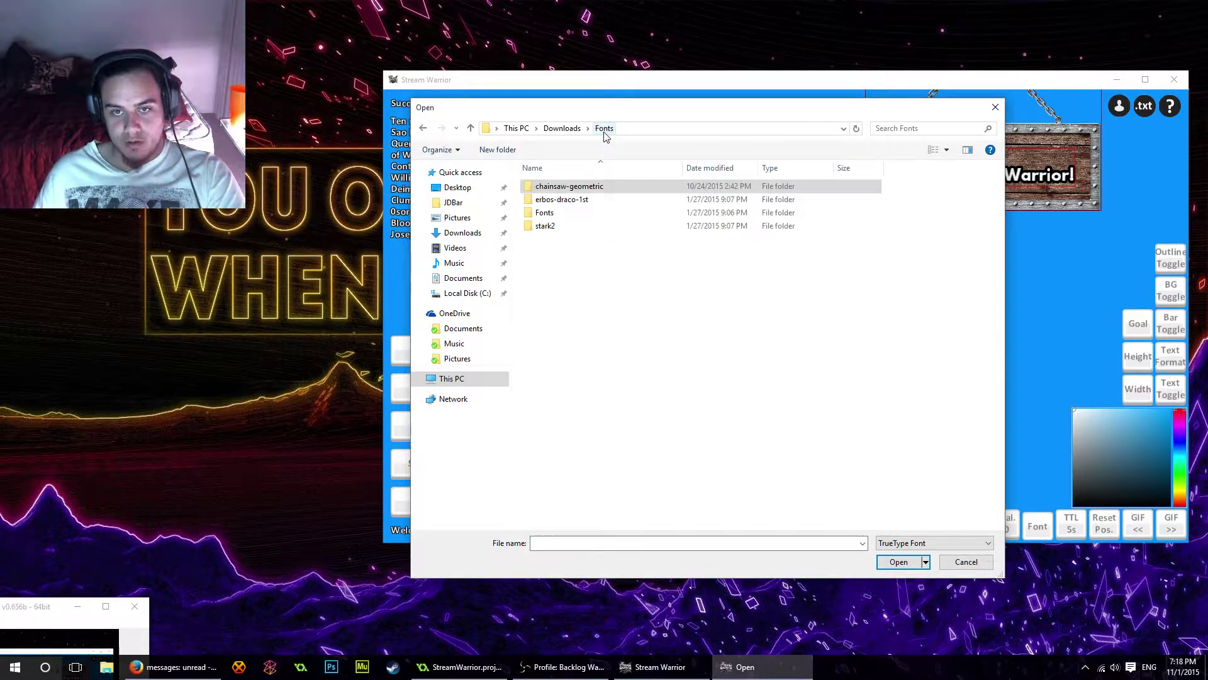
{"action": "double_click", "coordinate": [546, 213]}
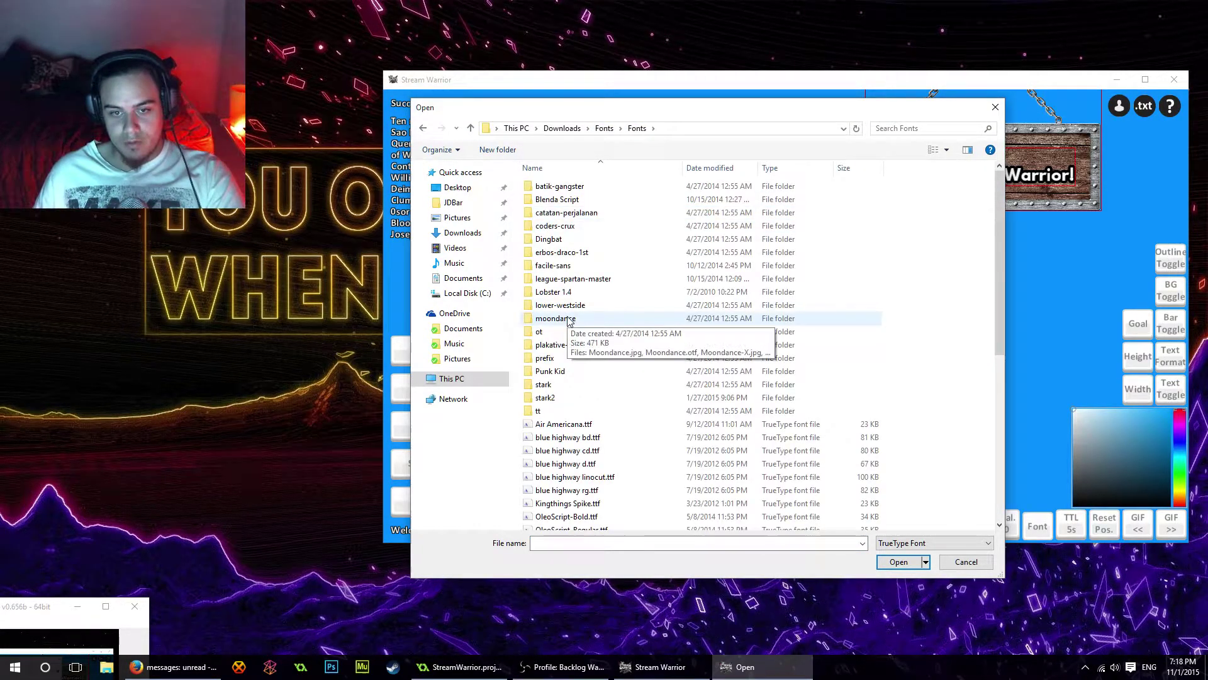
{"action": "double_click", "coordinate": [567, 278]}
{"action": "left_click", "coordinate": [558, 191]}
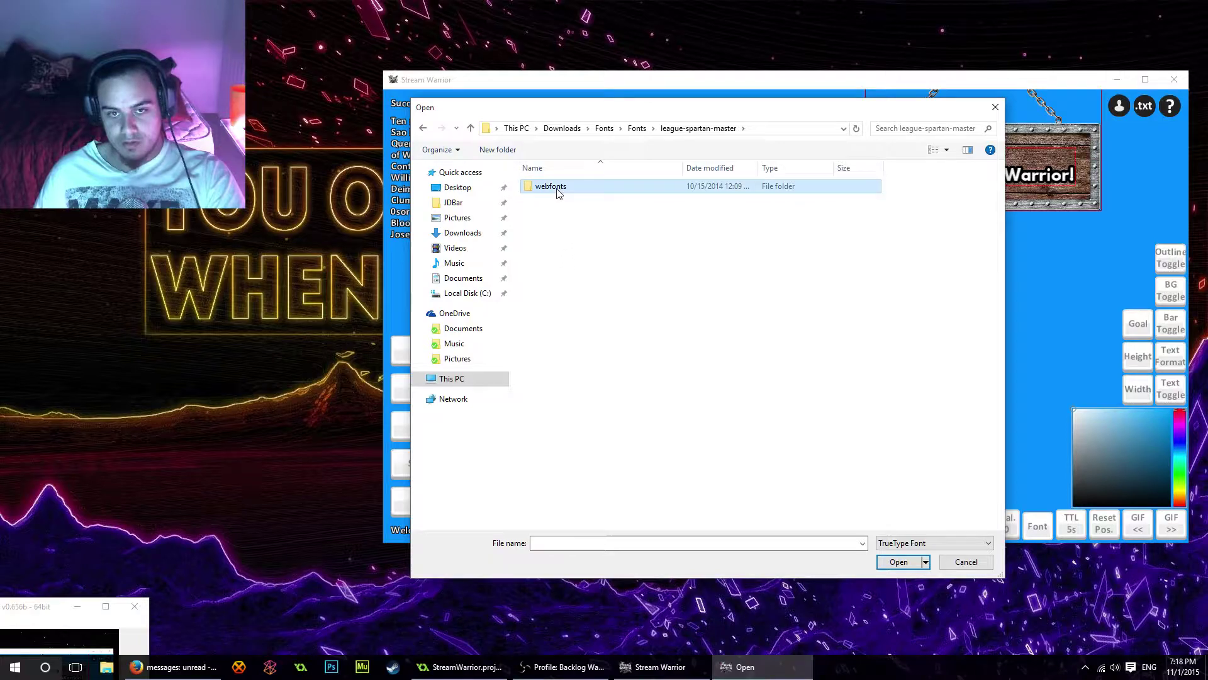
{"action": "double_click", "coordinate": [557, 191]}
{"action": "double_click", "coordinate": [559, 188]}
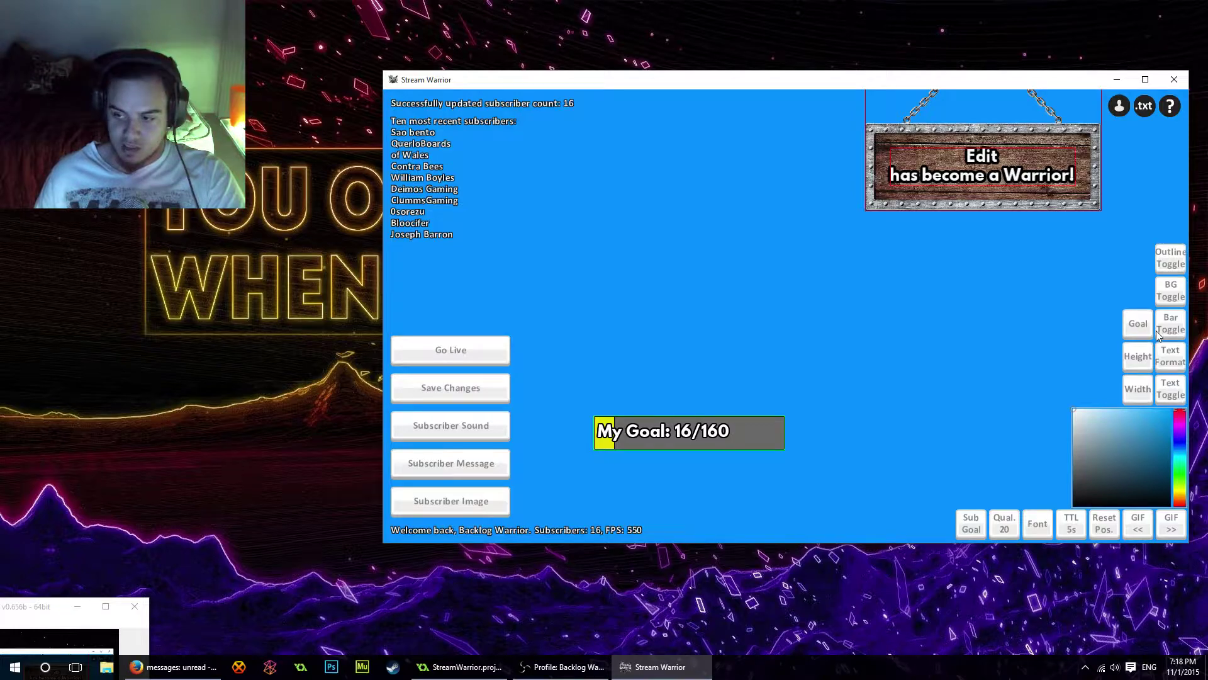
Change the subscriber goal value from 100 to 20.
{"action": "left_click", "coordinate": [1138, 324]}
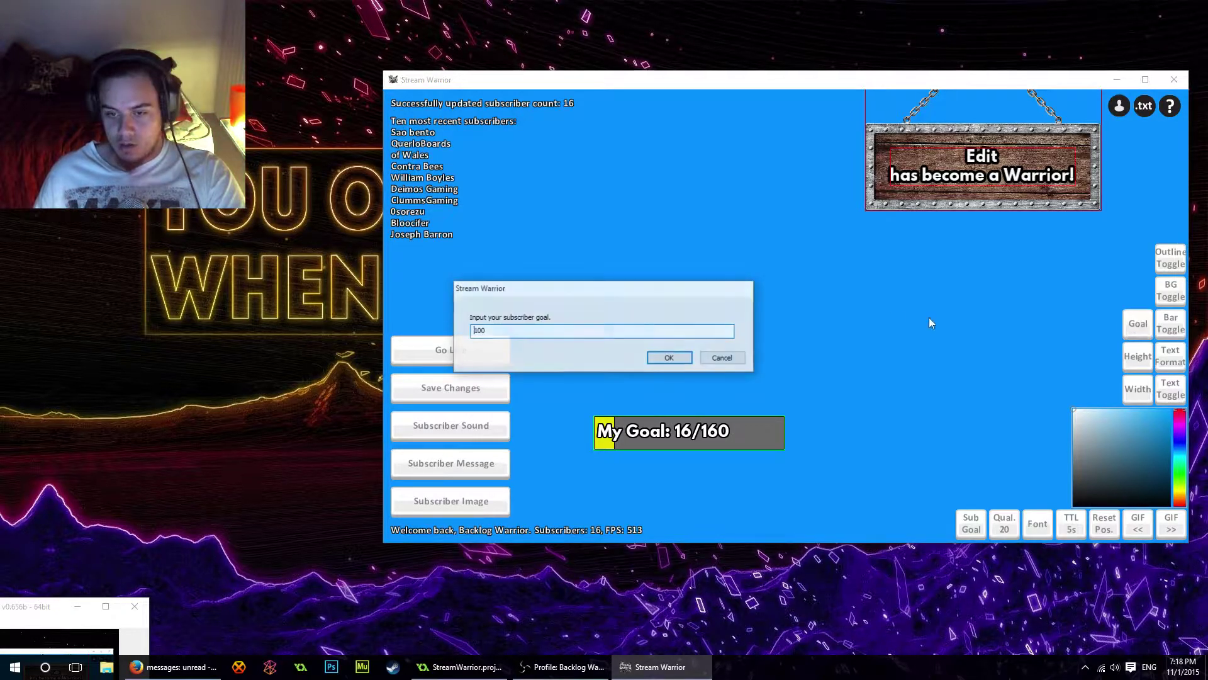
{"action": "double_click", "coordinate": [607, 330]}
{"action": "type", "text": "20"}
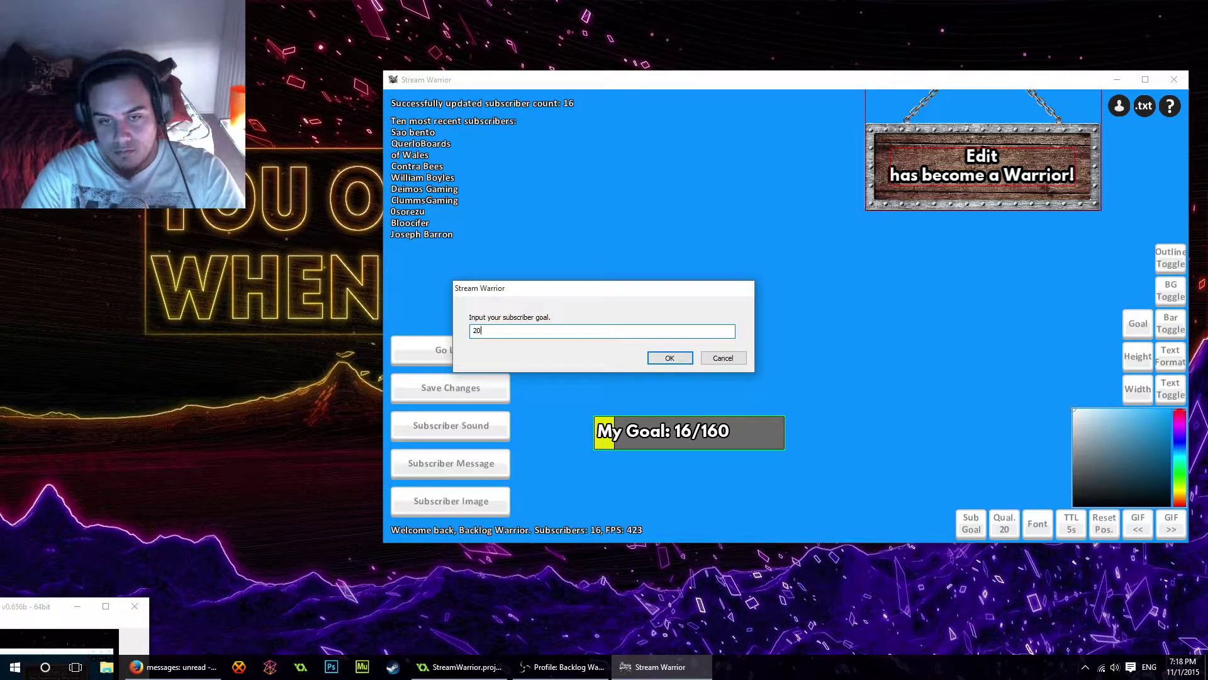
{"action": "left_click", "coordinate": [652, 359]}
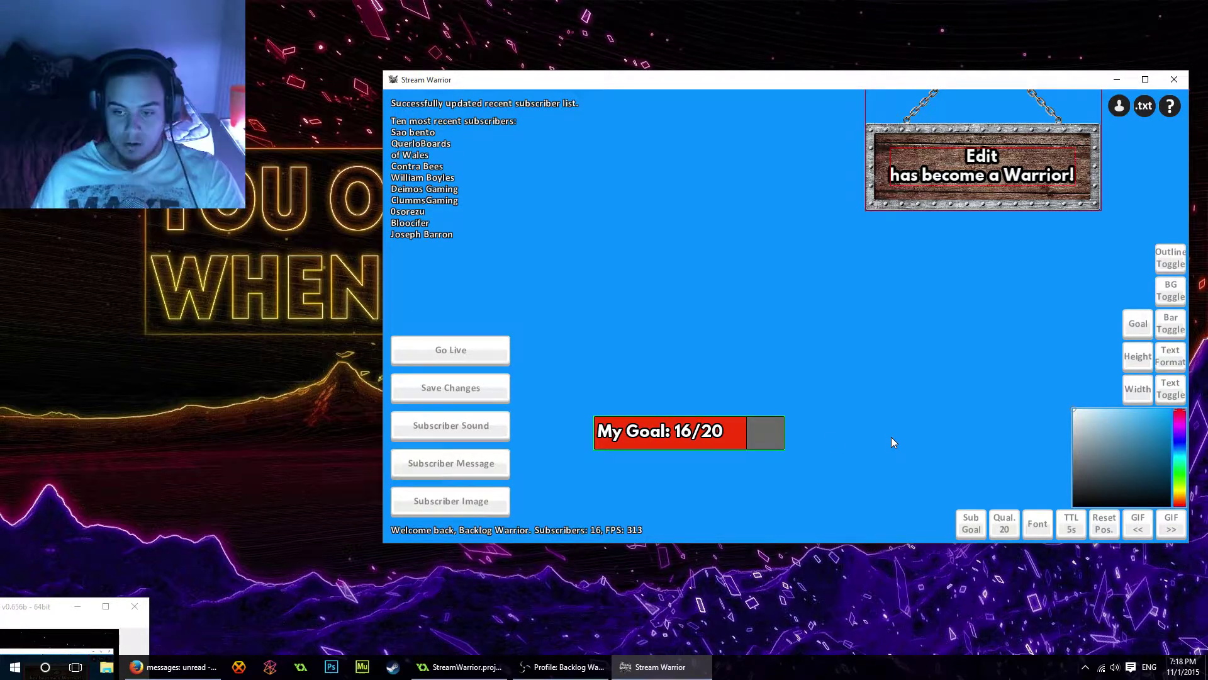
Nudge the goal bar into place and change its fill to a slightly yellowish green.
{"action": "left_click_drag", "start_coordinate": [691, 431], "coordinate": [663, 443]}
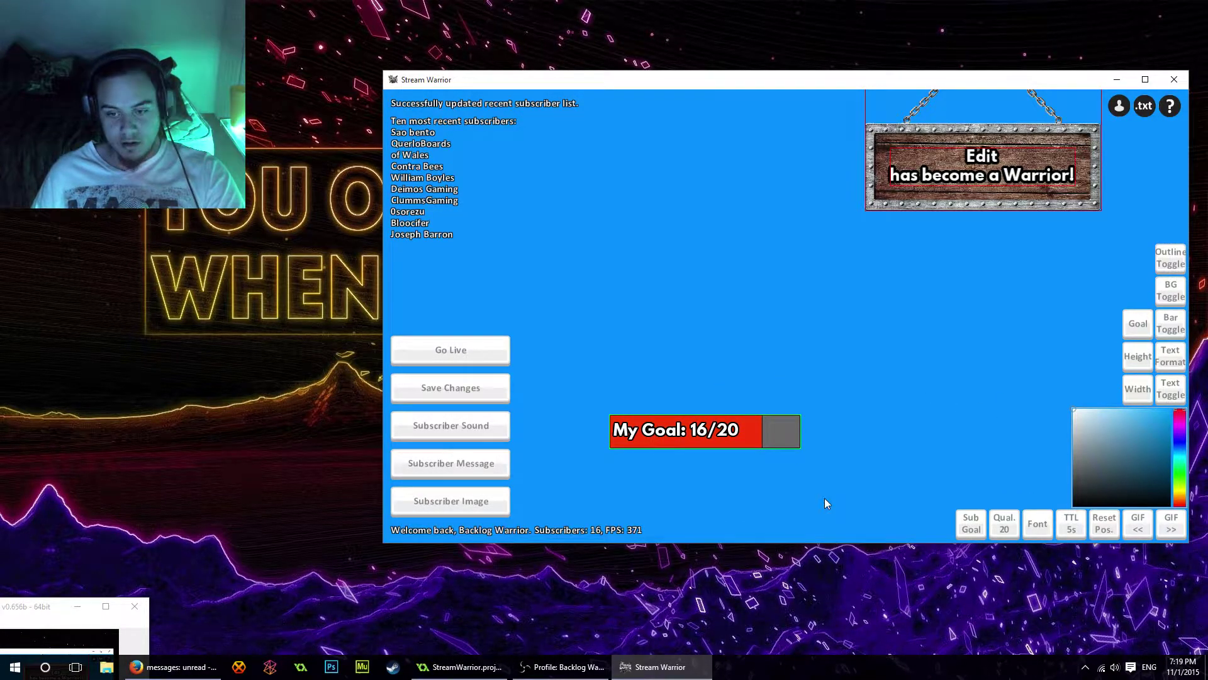
{"action": "left_click_drag", "start_coordinate": [755, 433], "coordinate": [772, 434]}
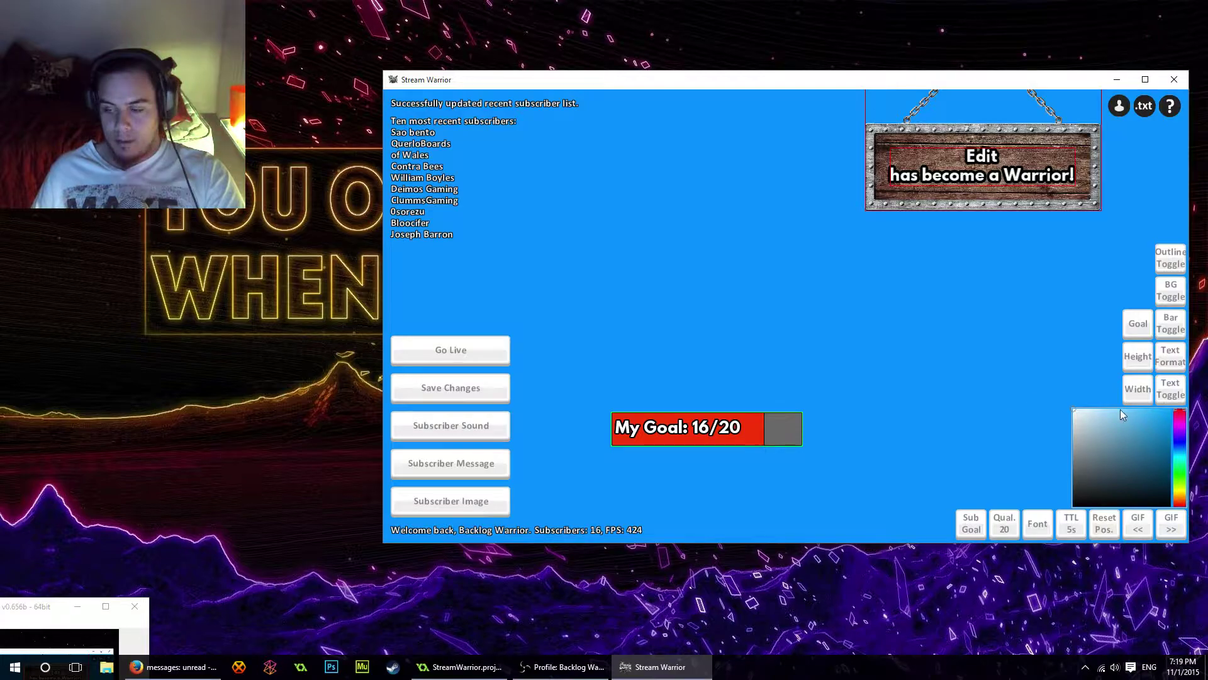
{"action": "mouse_move", "coordinate": [1127, 421]}
{"action": "left_mouse_down"}
{"action": "mouse_move", "coordinate": [1099, 444]}
{"action": "mouse_move", "coordinate": [1113, 417]}
{"action": "mouse_move", "coordinate": [1089, 440]}
{"action": "mouse_move", "coordinate": [1074, 413]}
{"action": "mouse_move", "coordinate": [1153, 424]}
{"action": "mouse_move", "coordinate": [1115, 463]}
{"action": "mouse_move", "coordinate": [1125, 436]}
{"action": "mouse_move", "coordinate": [1155, 425]}
{"action": "mouse_move", "coordinate": [1179, 483]}
{"action": "mouse_move", "coordinate": [1181, 467]}
{"action": "mouse_move", "coordinate": [1184, 510]}
{"action": "left_mouse_up"}
{"action": "left_click", "coordinate": [1176, 442]}
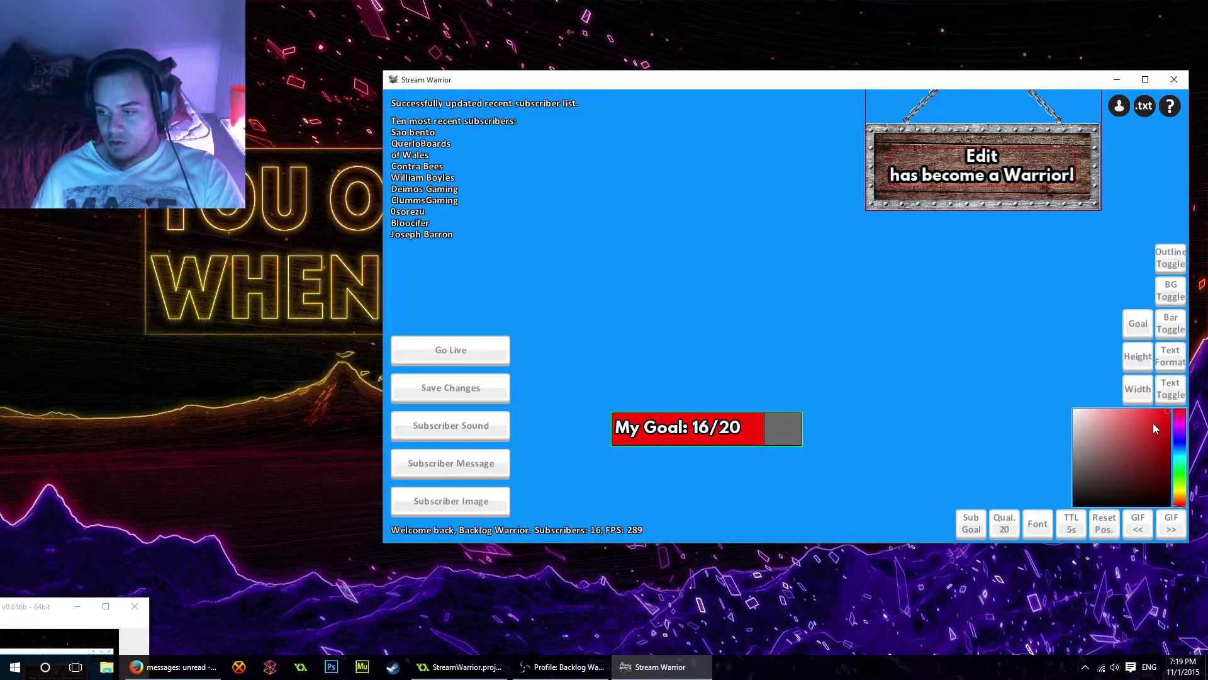
{"action": "left_click", "coordinate": [1180, 471]}
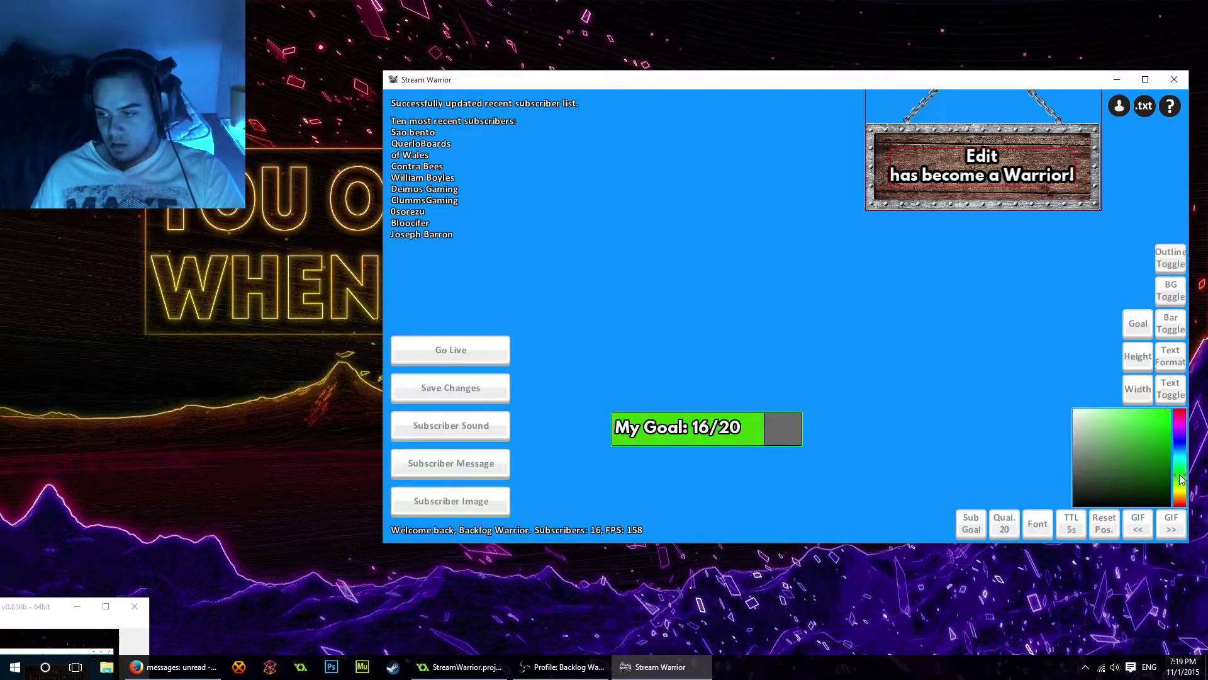
{"action": "left_click_drag", "start_coordinate": [1180, 480], "coordinate": [1181, 483]}
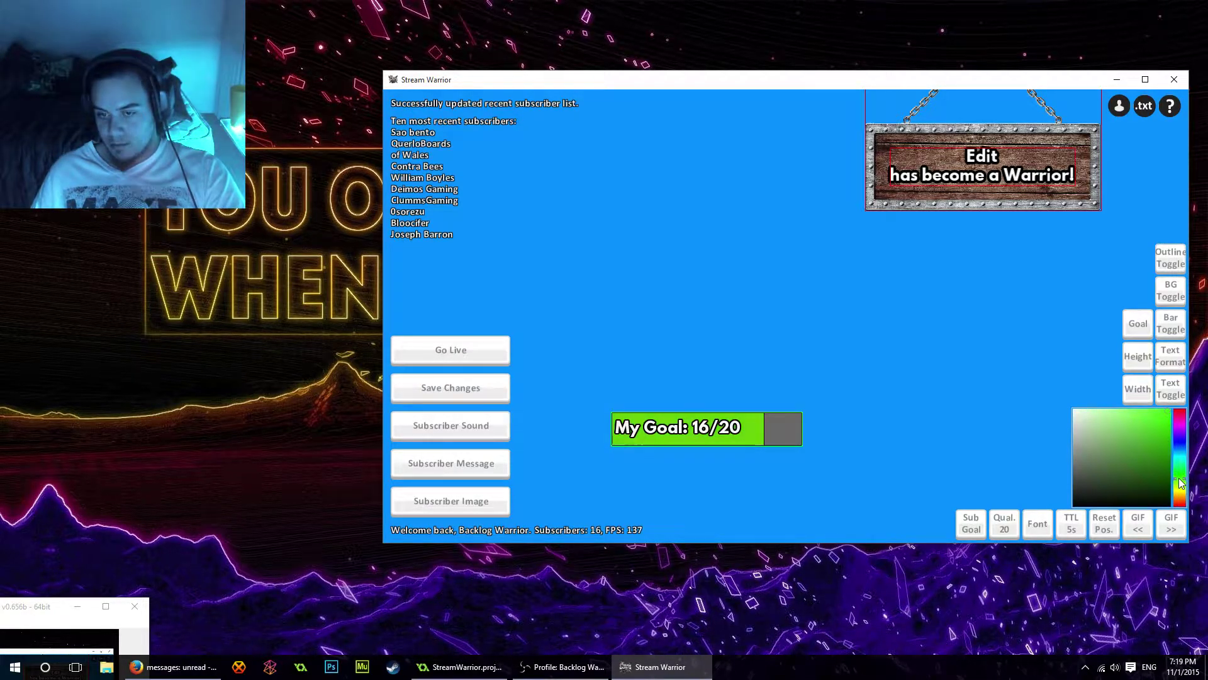
Set the subscriber goal to 200, then correct it to 32.
{"action": "left_click", "coordinate": [1138, 324]}
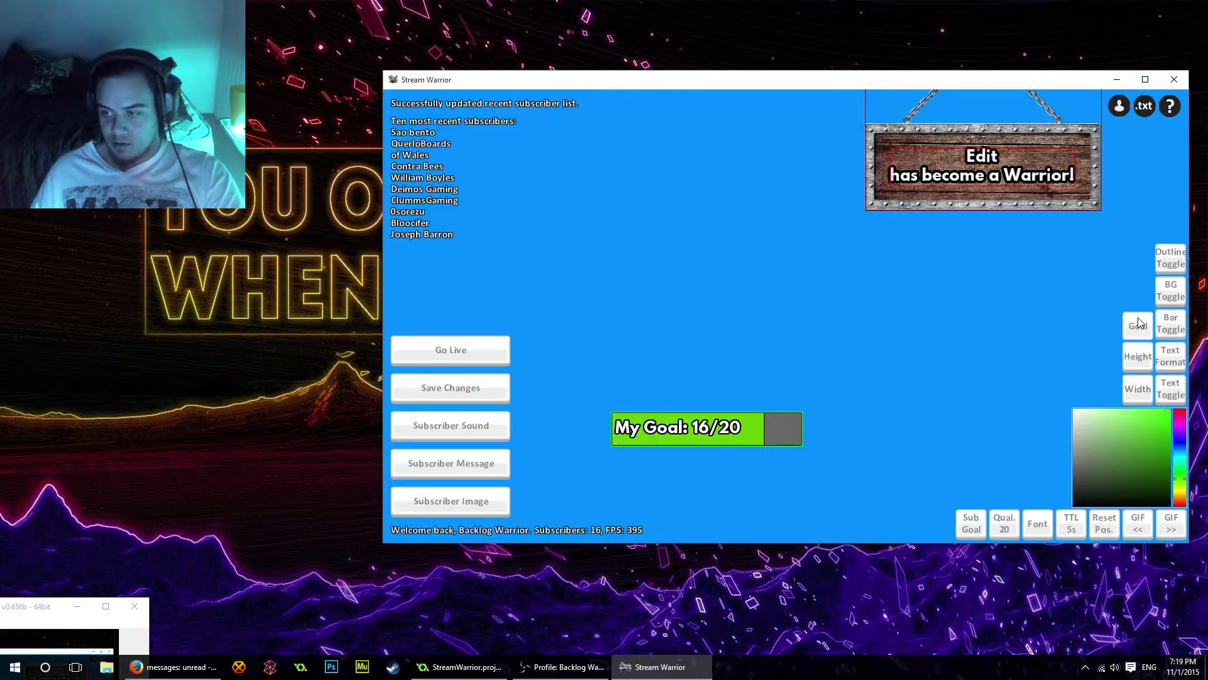
{"action": "double_click", "coordinate": [611, 327]}
{"action": "type", "text": "200"}
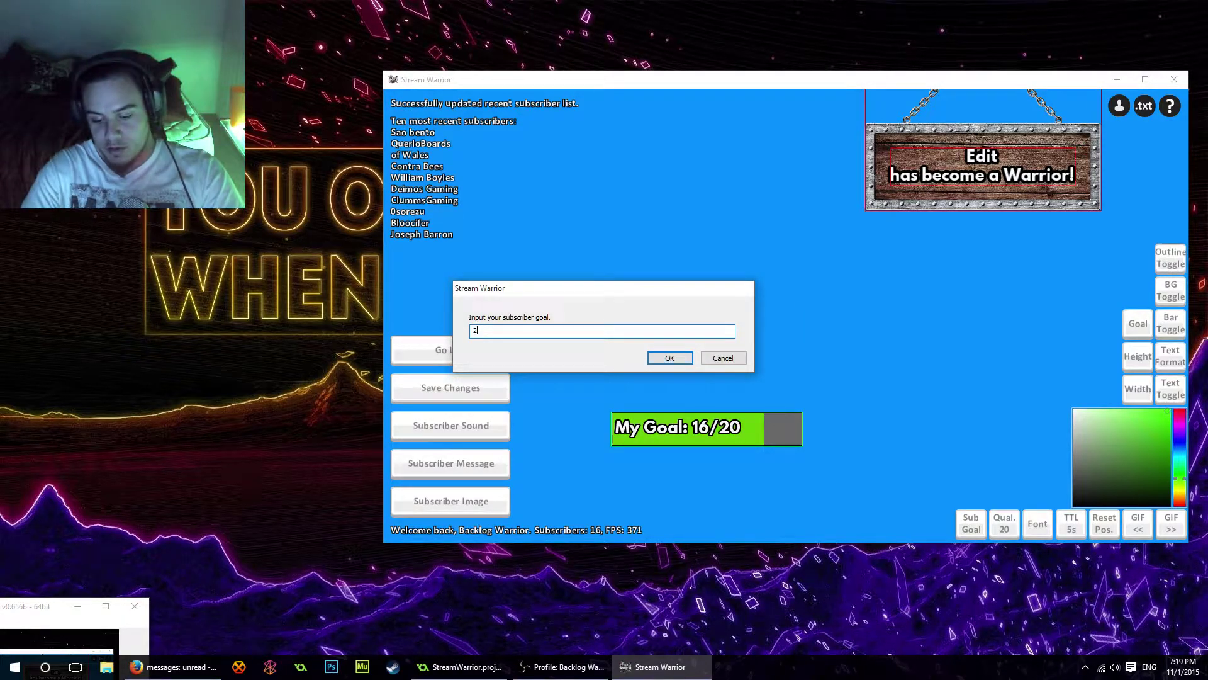
{"action": "left_click", "coordinate": [669, 357]}
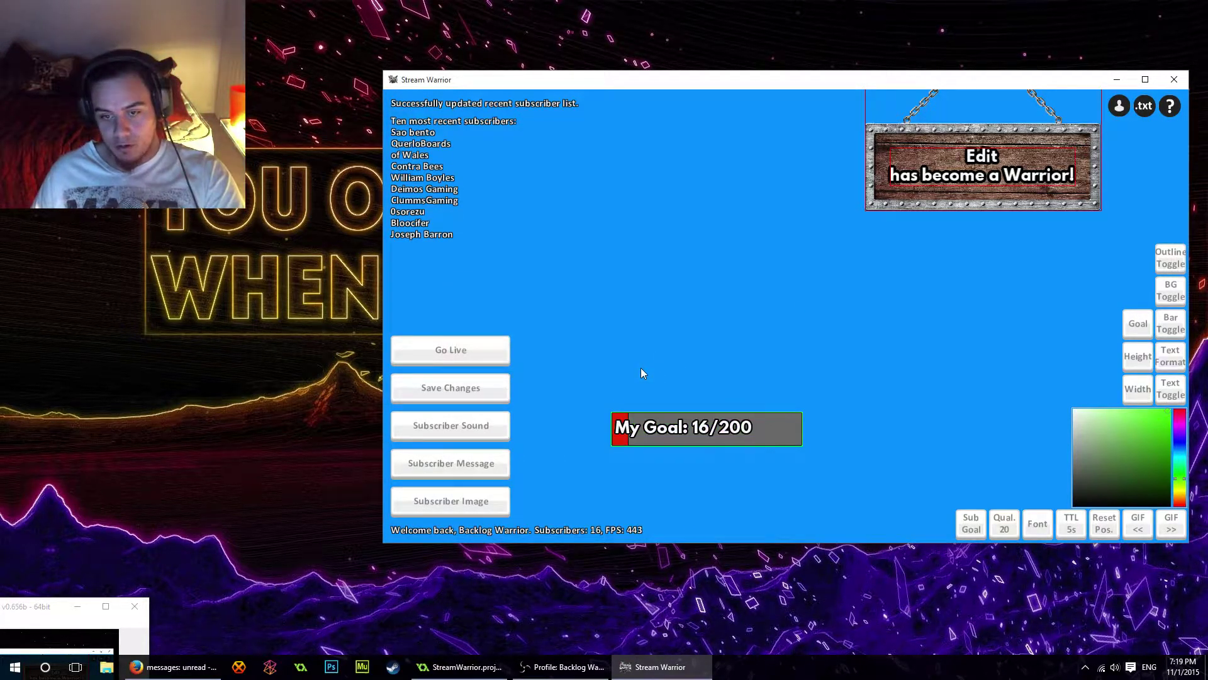
{"action": "left_click", "coordinate": [1139, 332]}
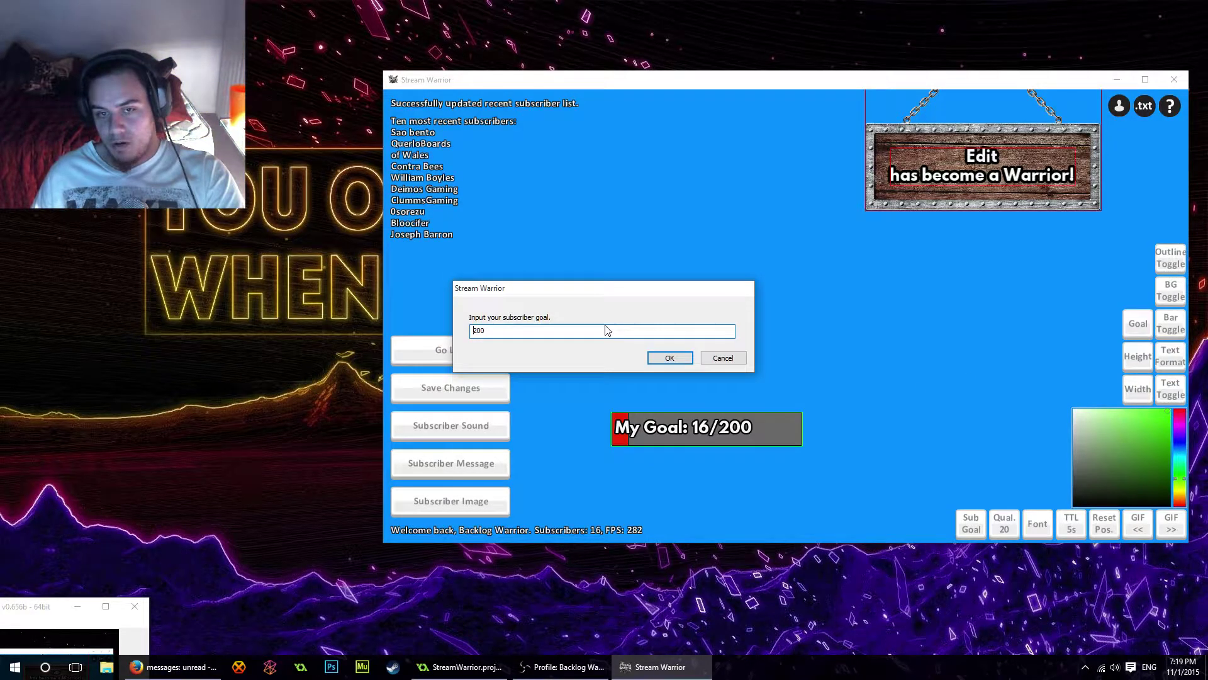
{"action": "key", "text": "BackSpace"}
{"action": "key", "text": "BackSpace"}
{"action": "key", "text": "BackSpace"}
{"action": "type", "text": "32"}
{"action": "left_click", "coordinate": [669, 357]}
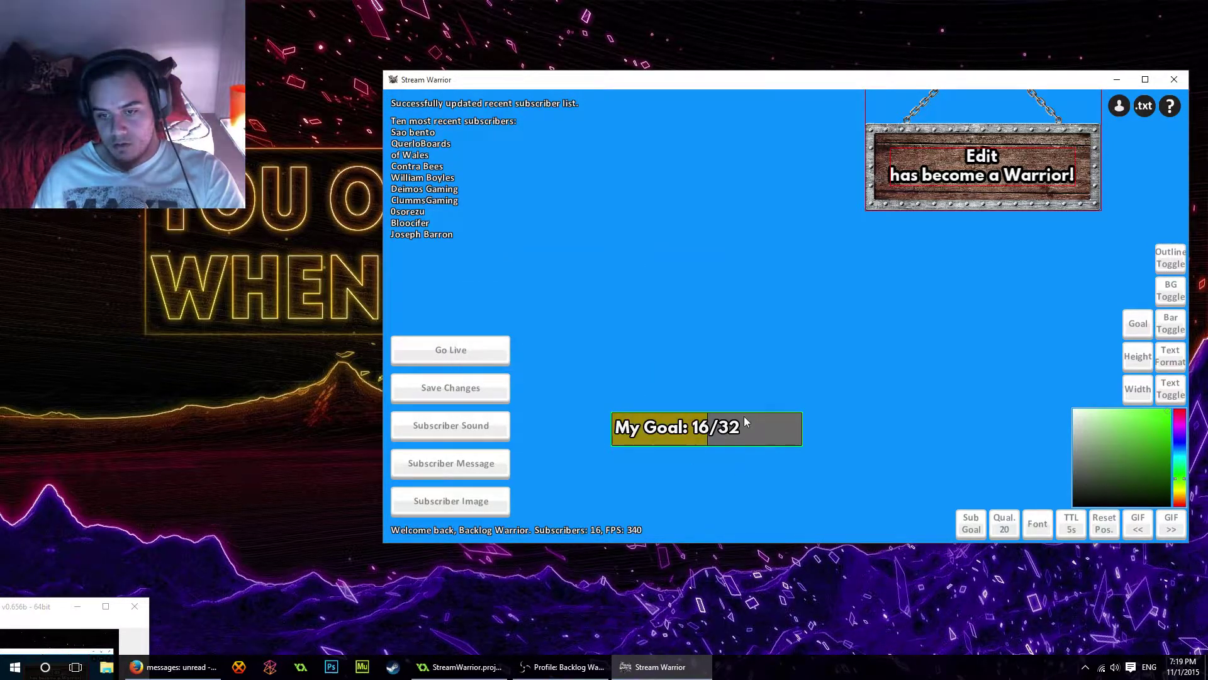
Set the goal to 16, then replace it with 32 for a half-filled bar.
{"action": "left_click", "coordinate": [1135, 333]}
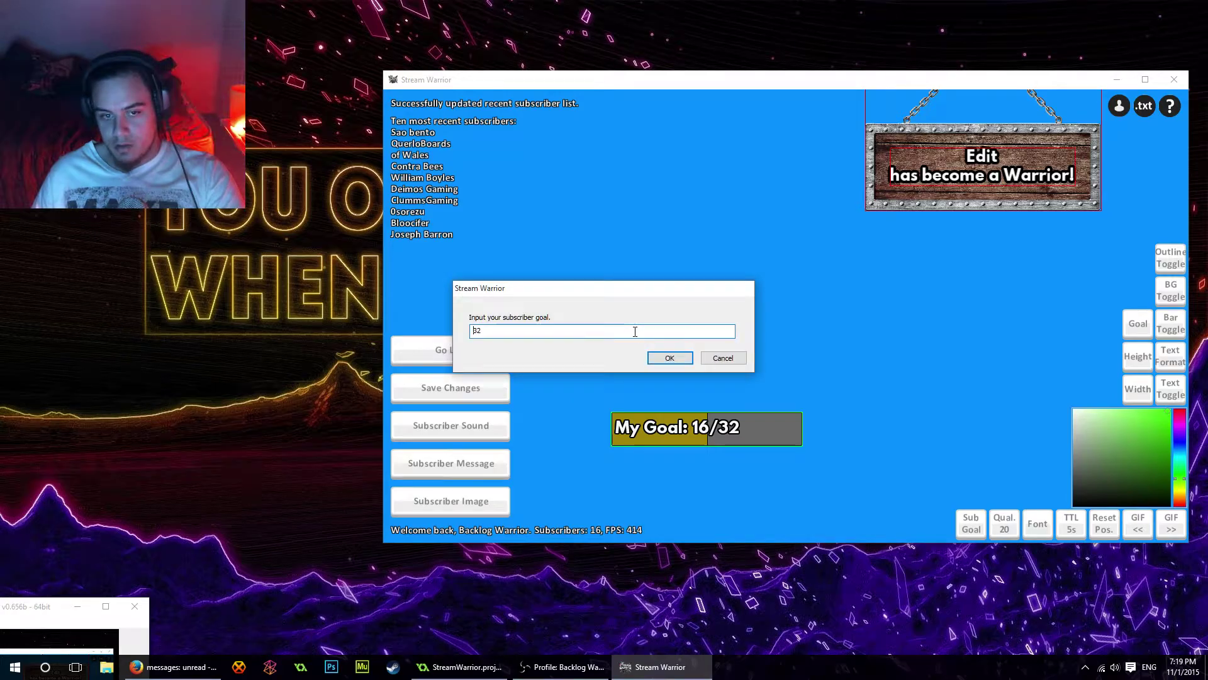
{"action": "type", "text": "16"}
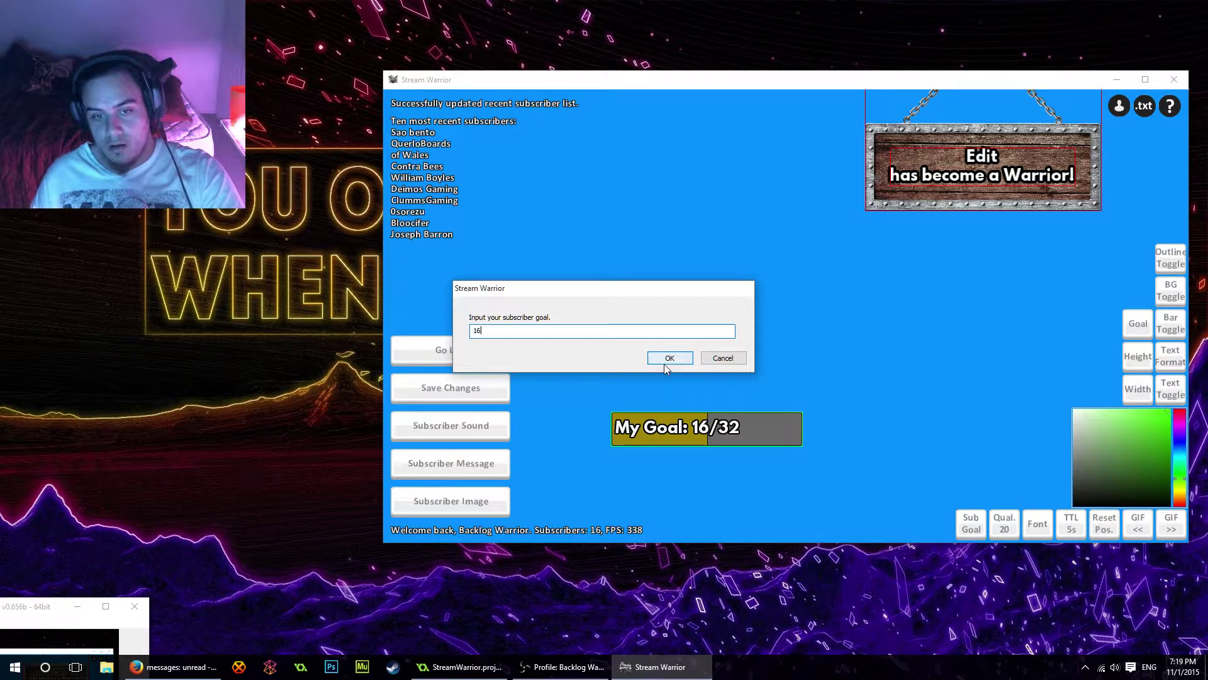
{"action": "left_click", "coordinate": [667, 357]}
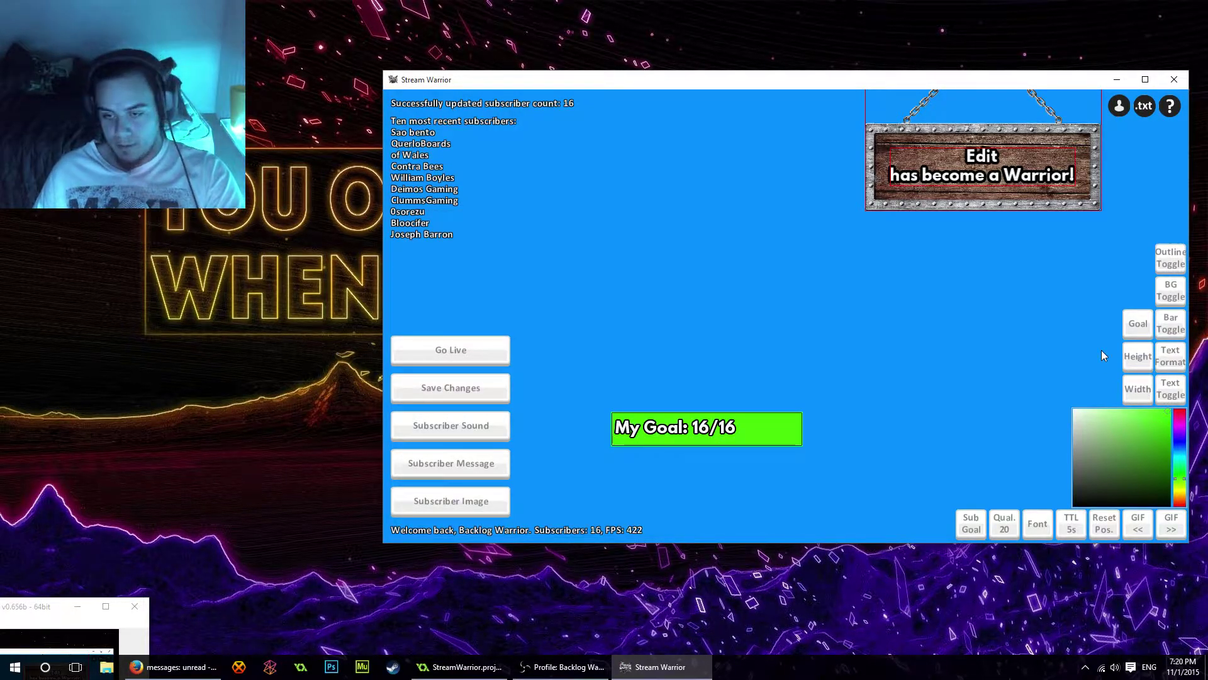
{"action": "left_click", "coordinate": [1138, 324]}
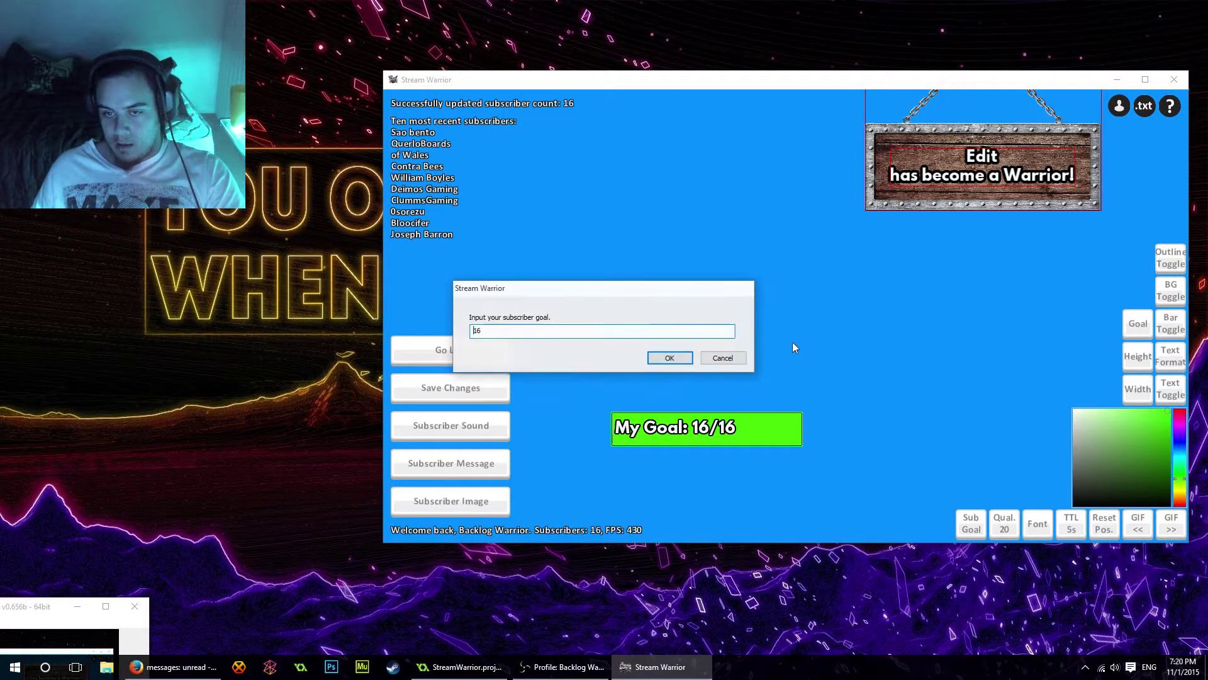
{"action": "left_click", "coordinate": [660, 334]}
{"action": "key", "text": "ctrl+a"}
{"action": "type", "text": "32"}
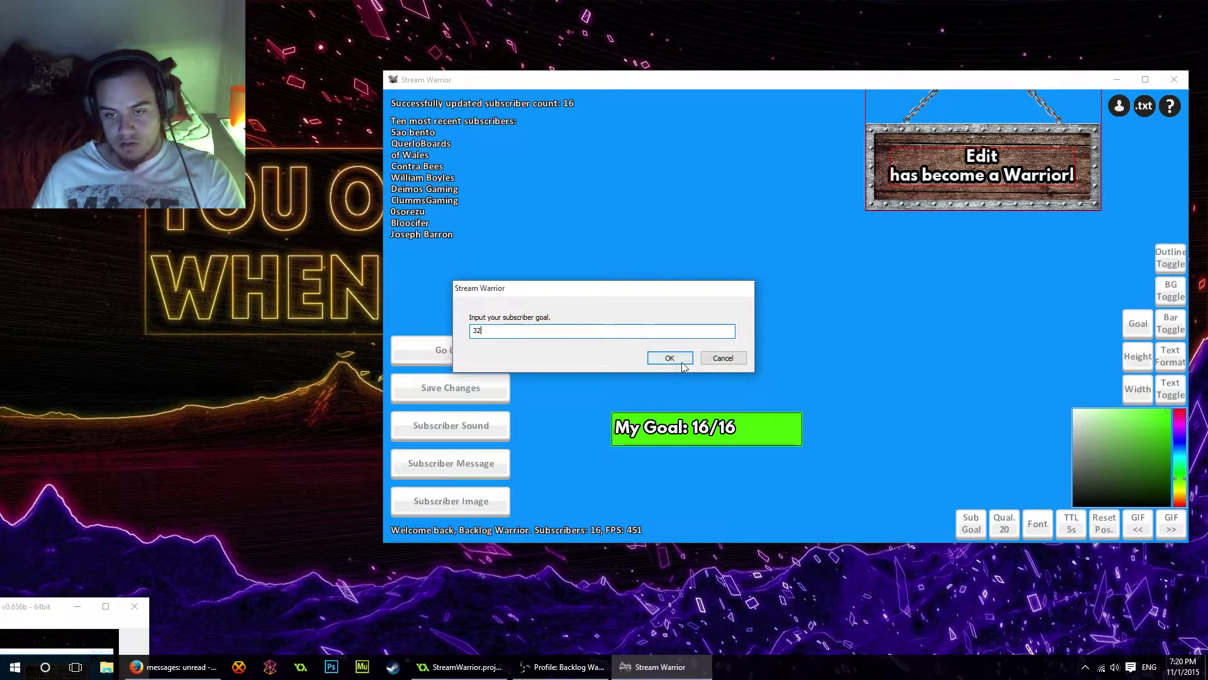
{"action": "left_click", "coordinate": [668, 359]}
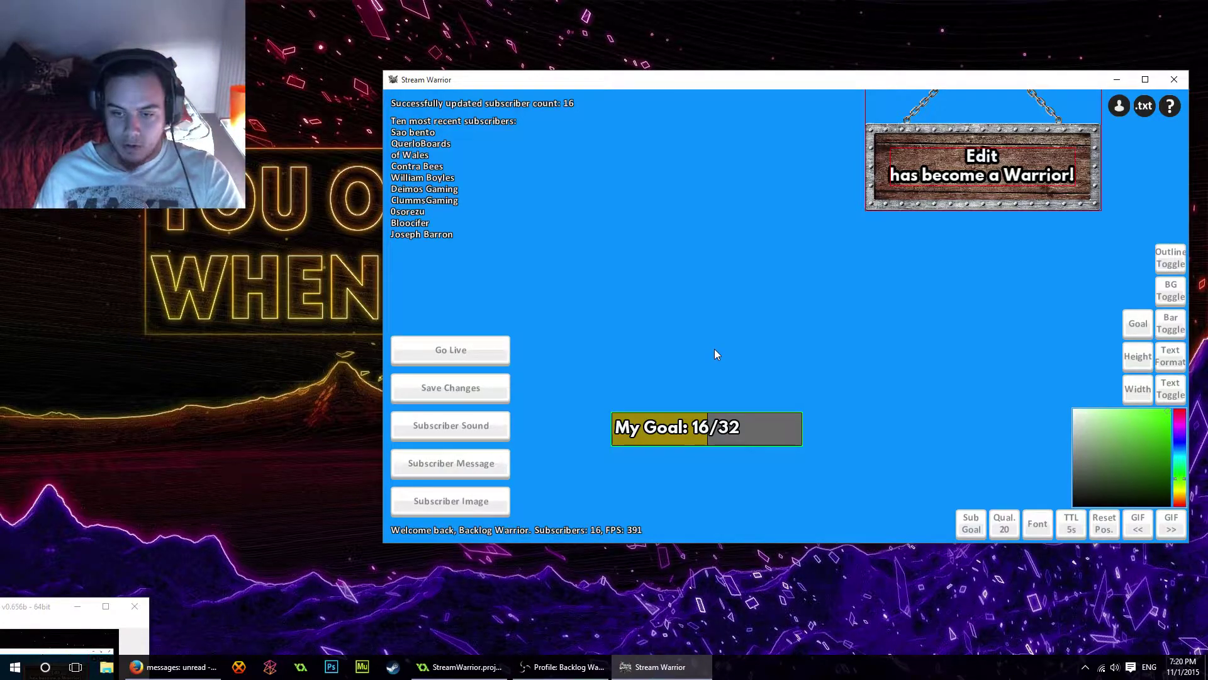
Make the bar bright green on near-black, hide its text, and open the text-file folder.
{"action": "left_click", "coordinate": [1162, 424]}
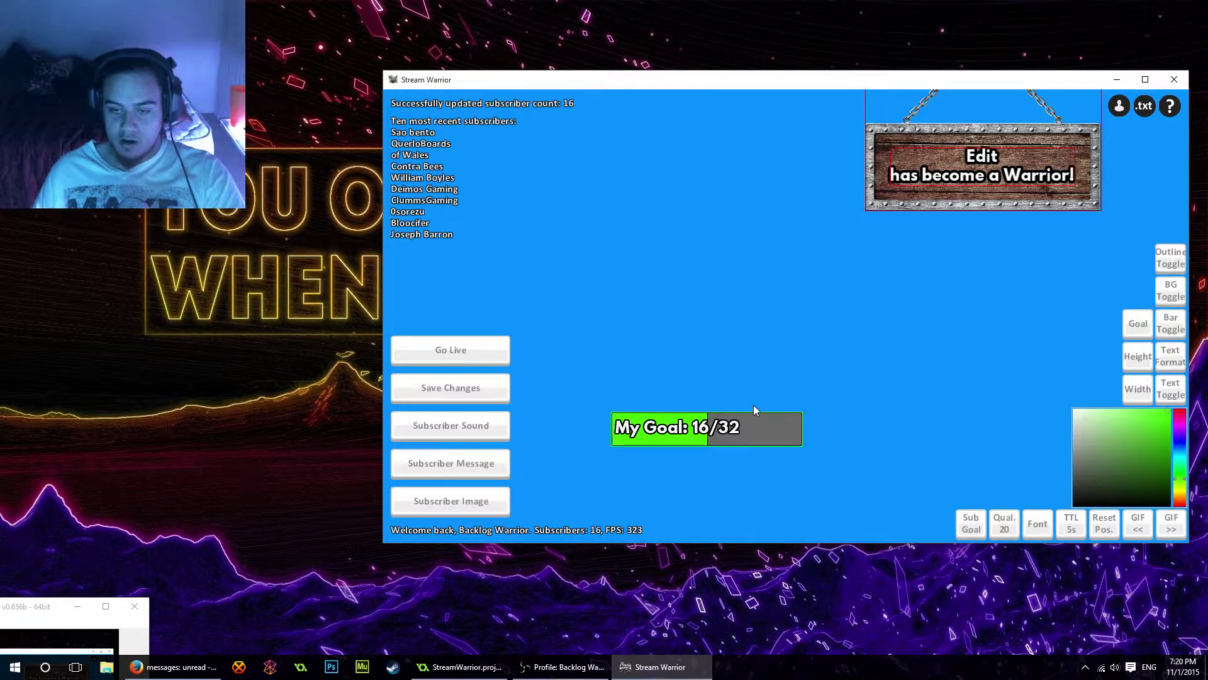
{"action": "mouse_move", "coordinate": [1107, 467]}
{"action": "left_mouse_down"}
{"action": "mouse_move", "coordinate": [1083, 496]}
{"action": "mouse_move", "coordinate": [1093, 474]}
{"action": "mouse_move", "coordinate": [1099, 493]}
{"action": "mouse_move", "coordinate": [1145, 486]}
{"action": "left_mouse_up"}
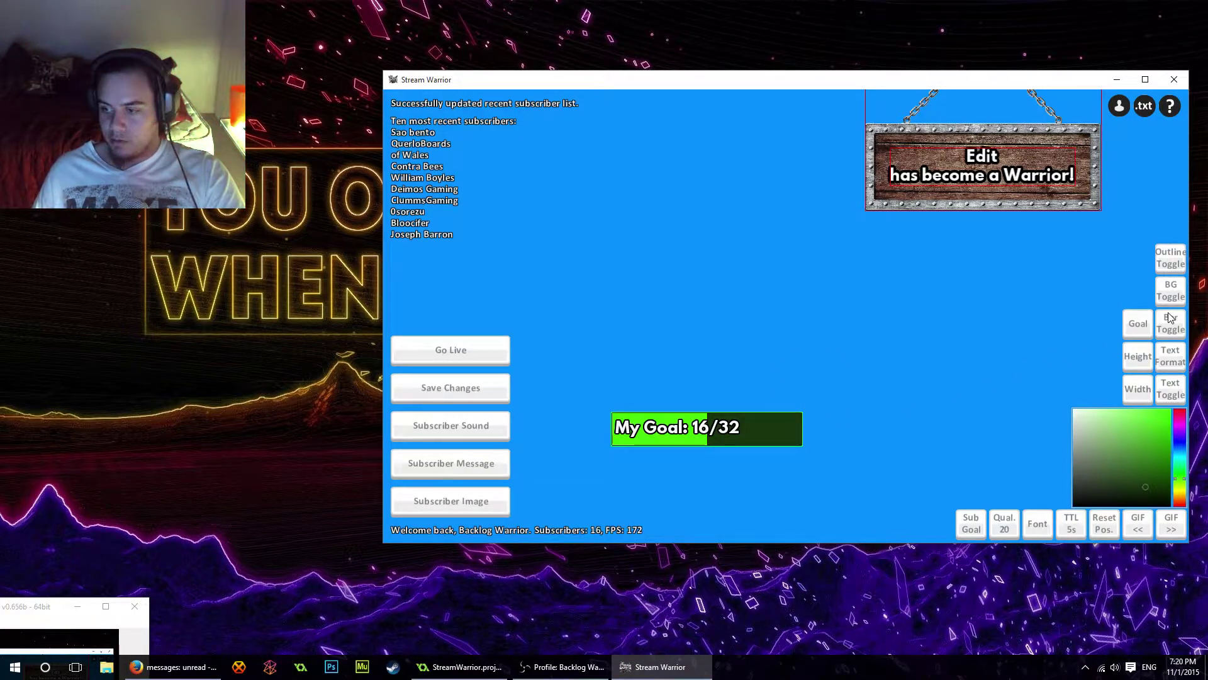
{"action": "left_click", "coordinate": [1163, 392]}
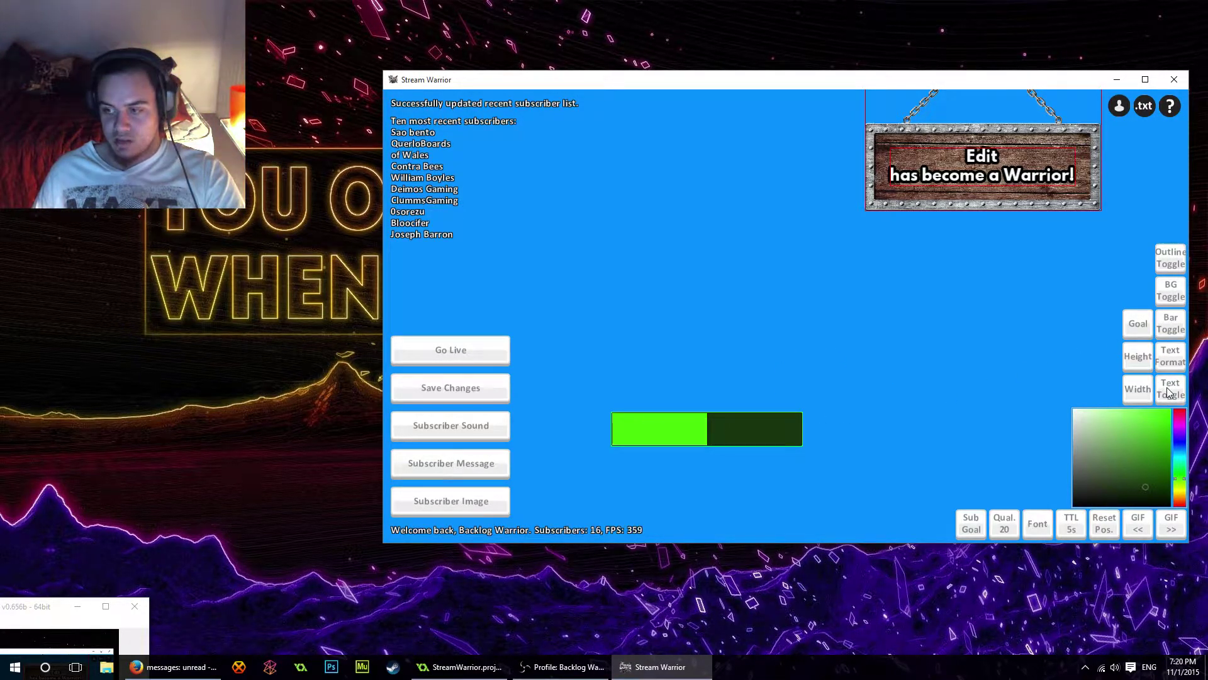
{"action": "left_click", "coordinate": [1165, 391]}
{"action": "left_click", "coordinate": [1168, 392]}
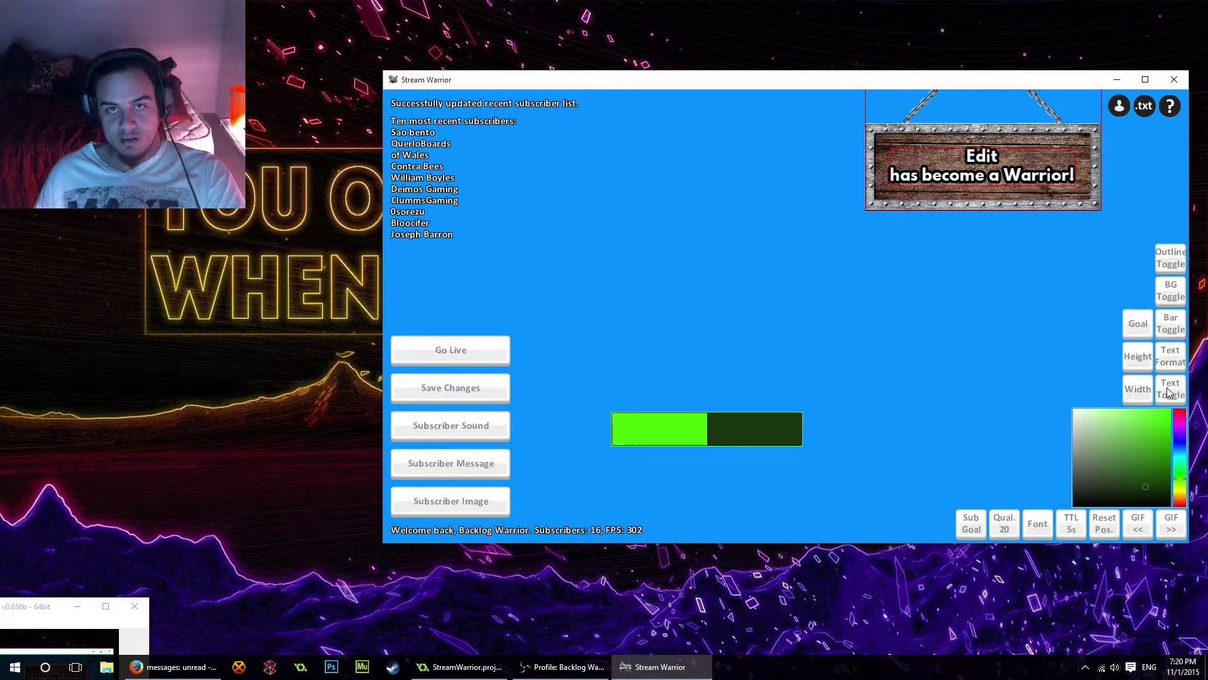
{"action": "left_click", "coordinate": [1145, 107]}
Open subscriber_goal.txt in Notepad to confirm it reads My Goal: 16/32, then close it.
{"action": "left_click_drag", "start_coordinate": [521, 19], "coordinate": [715, 83]}
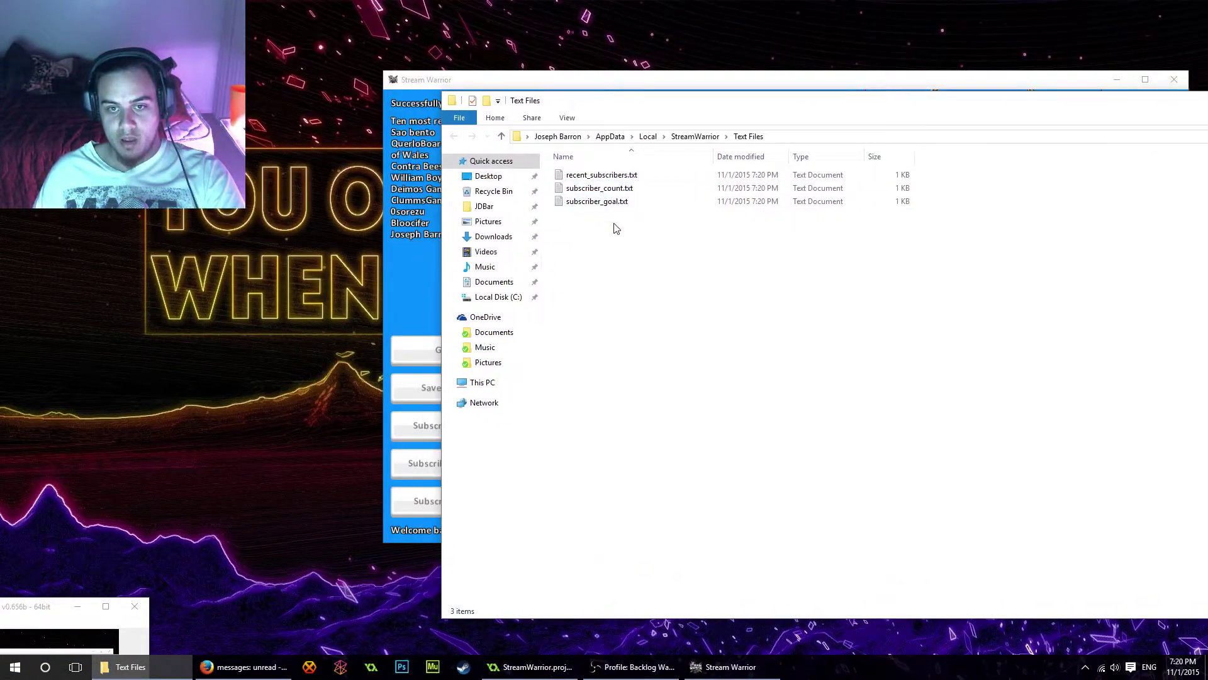
{"action": "double_click", "coordinate": [599, 203]}
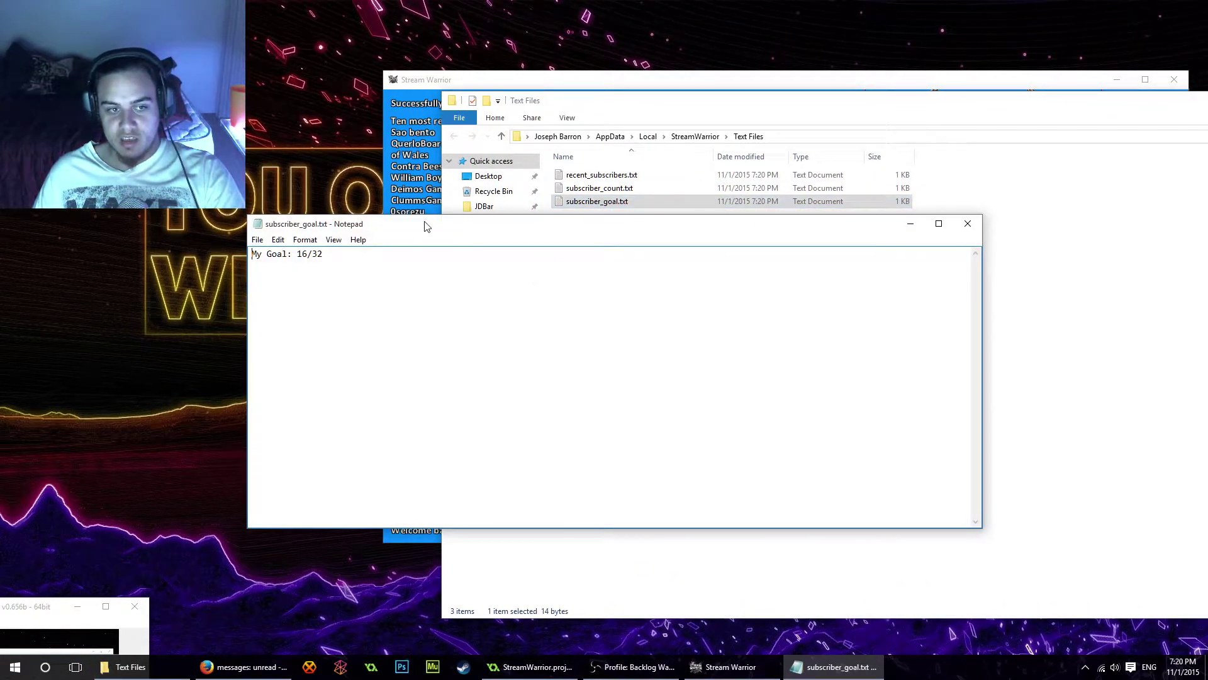
{"action": "left_click_drag", "start_coordinate": [425, 227], "coordinate": [731, 232]}
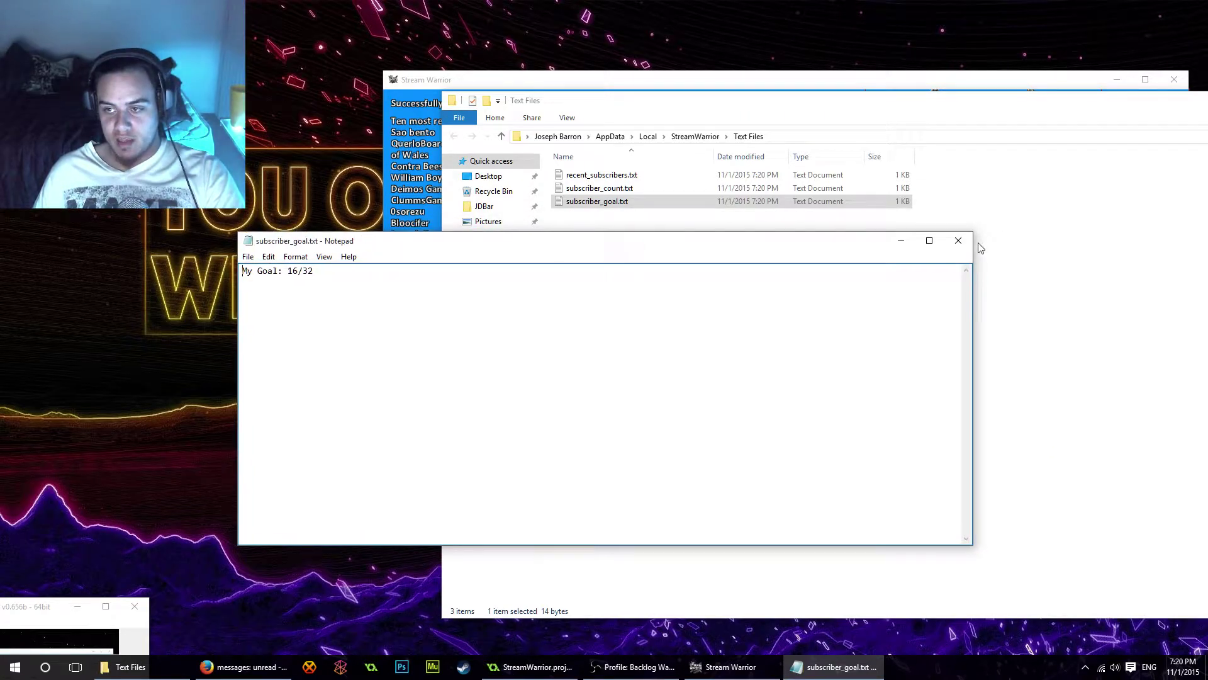
{"action": "left_click", "coordinate": [959, 240]}
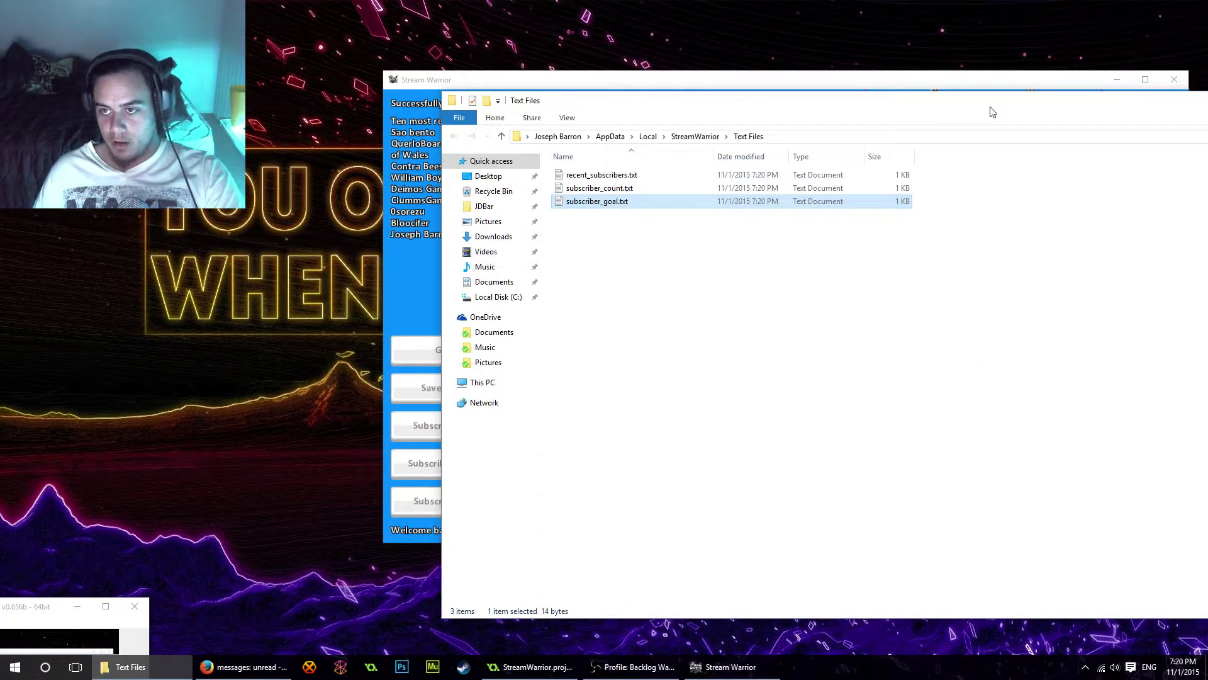
{"action": "left_click_drag", "start_coordinate": [993, 112], "coordinate": [628, 158]}
Close the Text Files window and turn the goal bar's text back on.
{"action": "left_click", "coordinate": [1063, 149]}
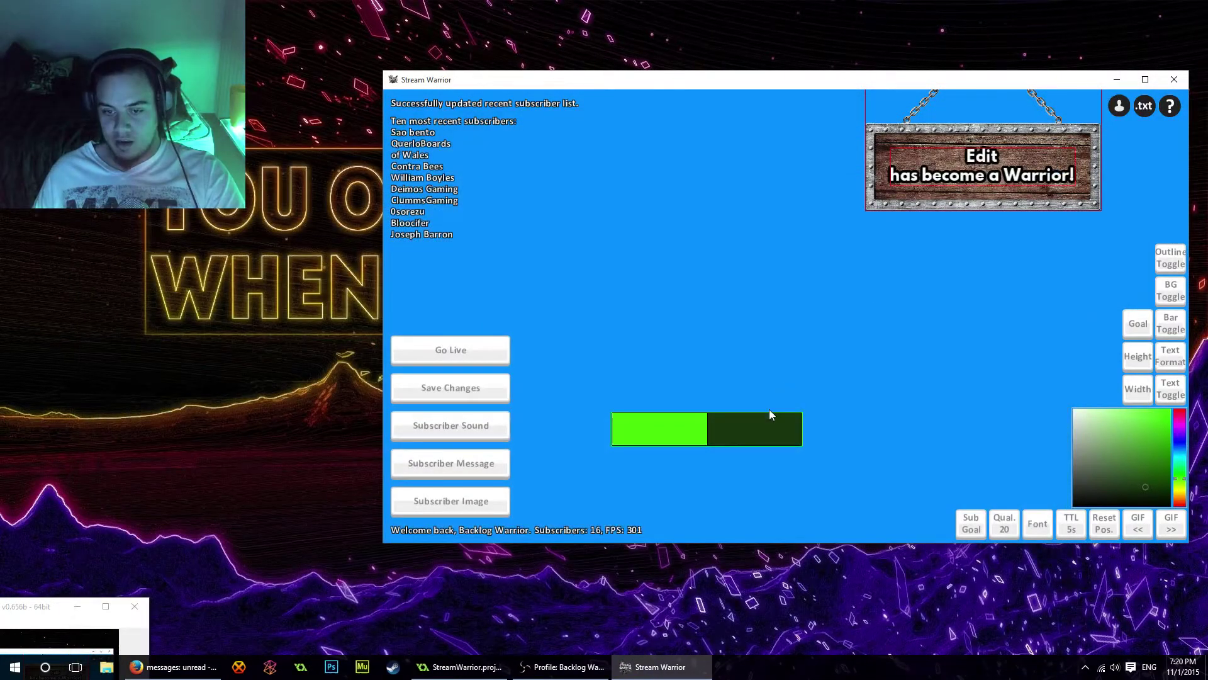
{"action": "left_click", "coordinate": [1174, 392]}
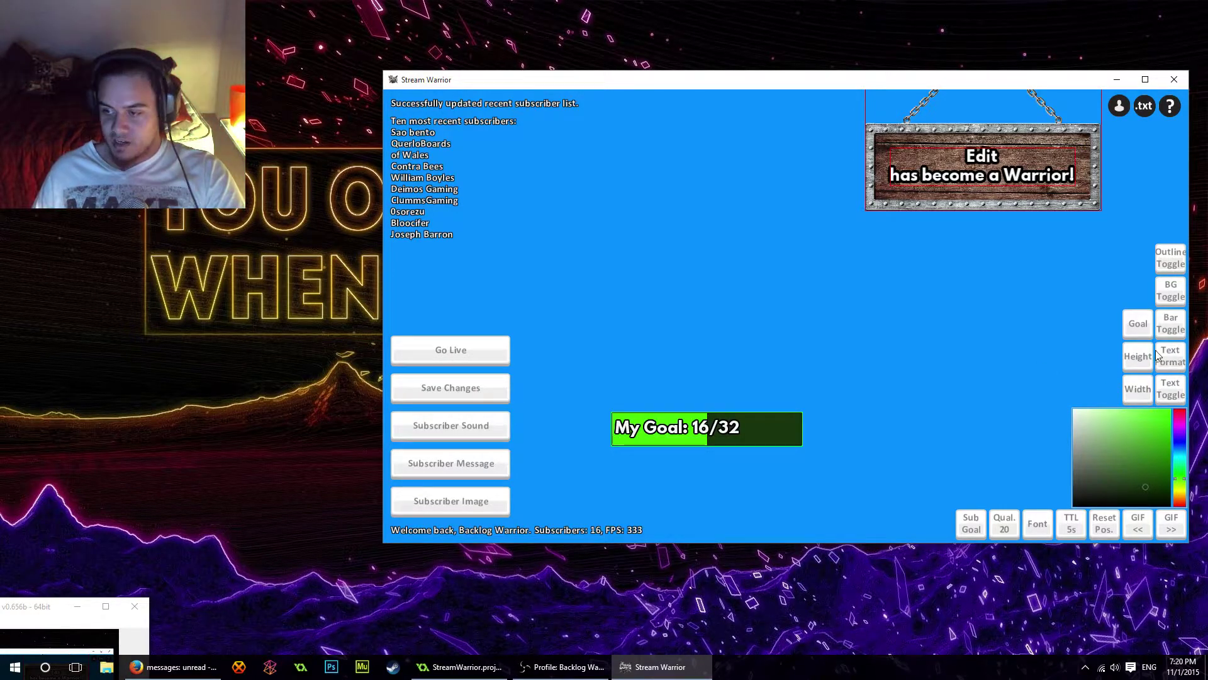
{"action": "left_click", "coordinate": [1173, 363]}
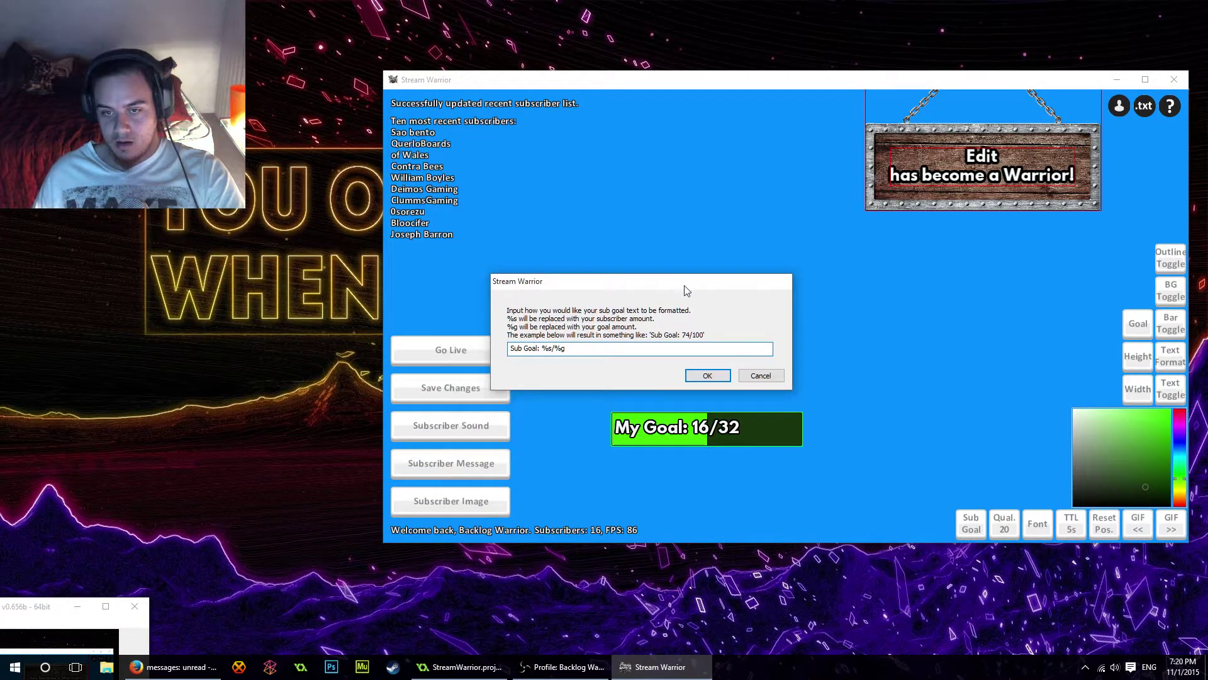
Change the text format to 'Goal: %s/%g' and shift the goal bar slightly up-right.
{"action": "left_click", "coordinate": [710, 339]}
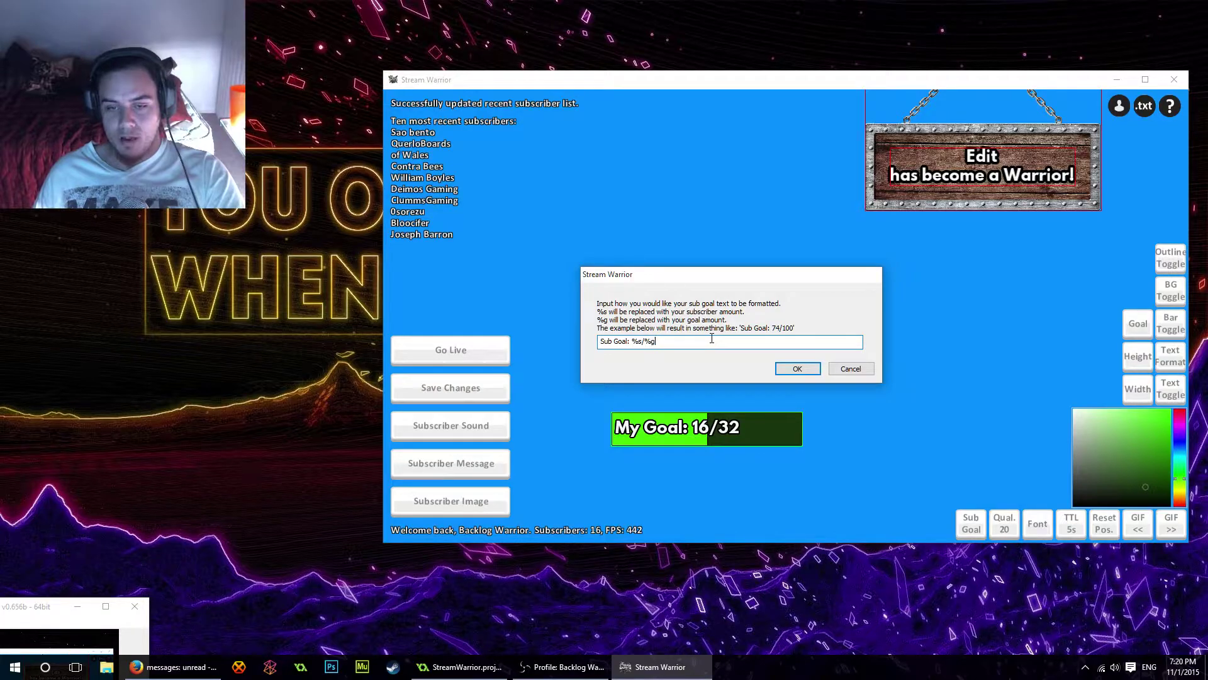
{"action": "left_click_drag", "start_coordinate": [655, 341], "coordinate": [651, 341]}
{"action": "left_click", "coordinate": [662, 340]}
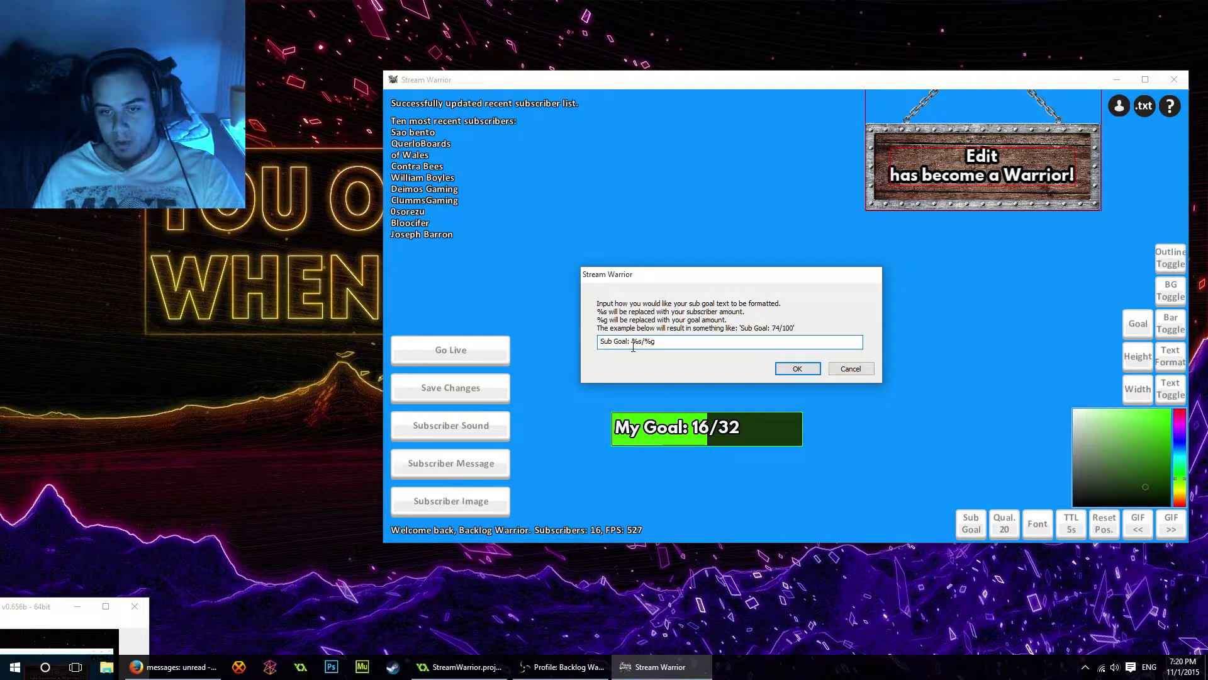
{"action": "double_click", "coordinate": [609, 340]}
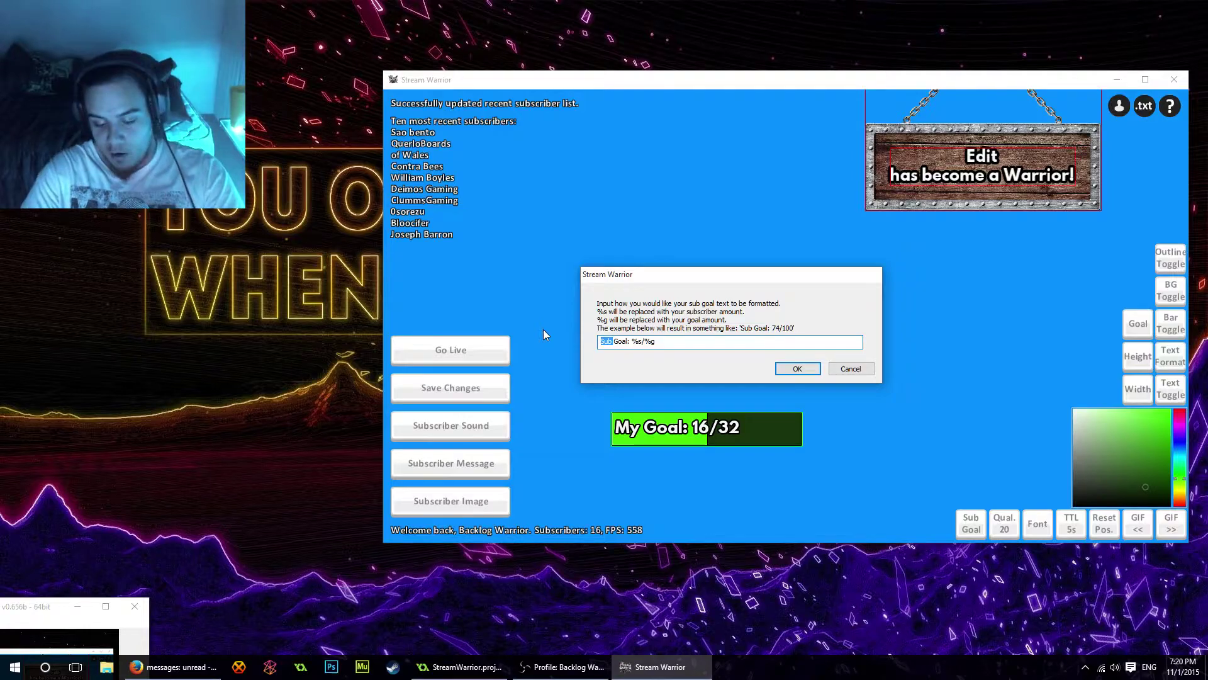
{"action": "type", "text": "My"}
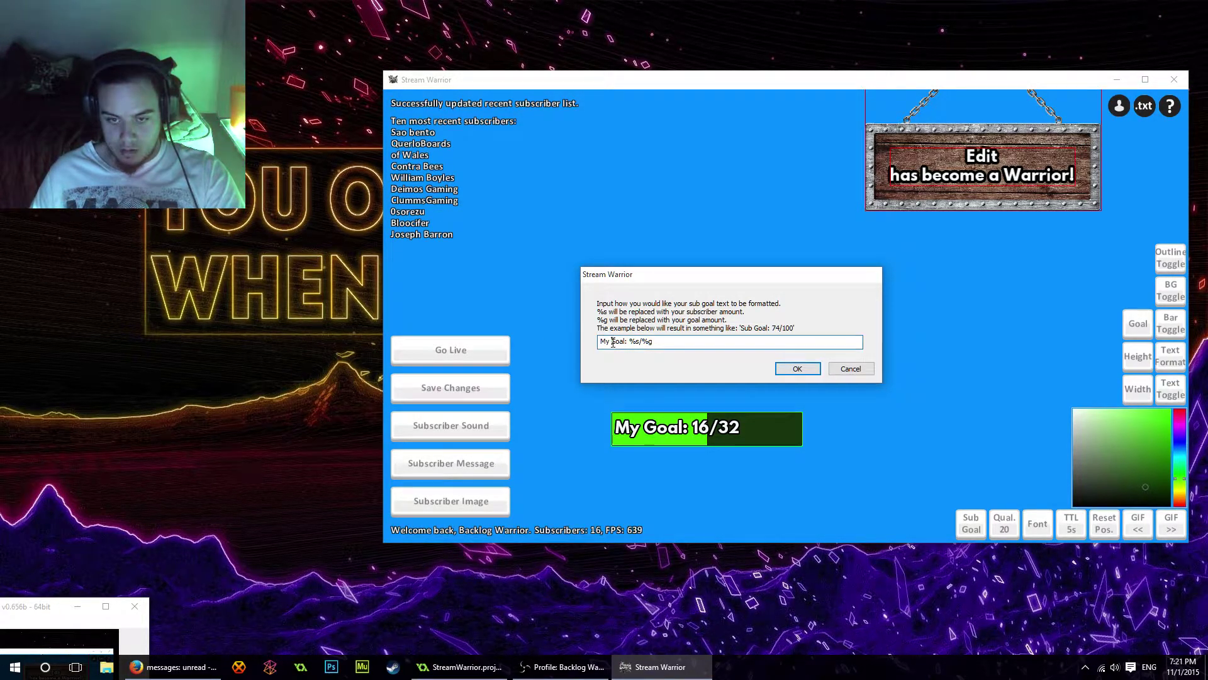
{"action": "left_click_drag", "start_coordinate": [612, 341], "coordinate": [580, 345]}
{"action": "key", "text": "BackSpace"}
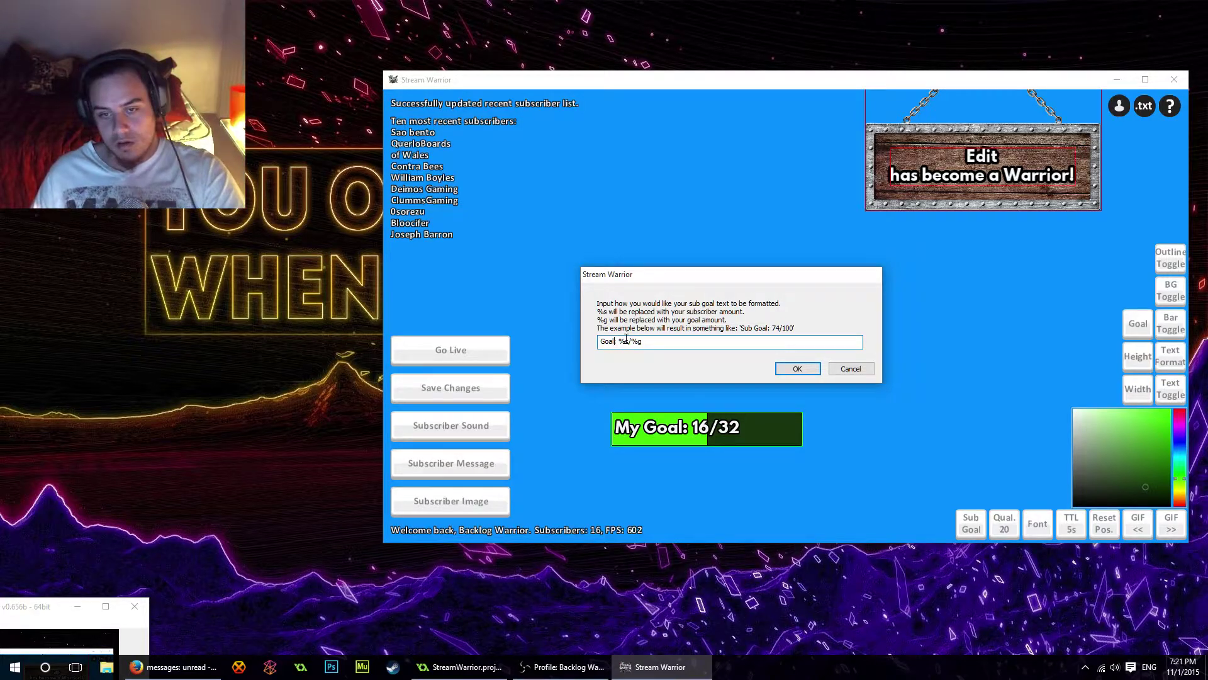
{"action": "left_click", "coordinate": [638, 346]}
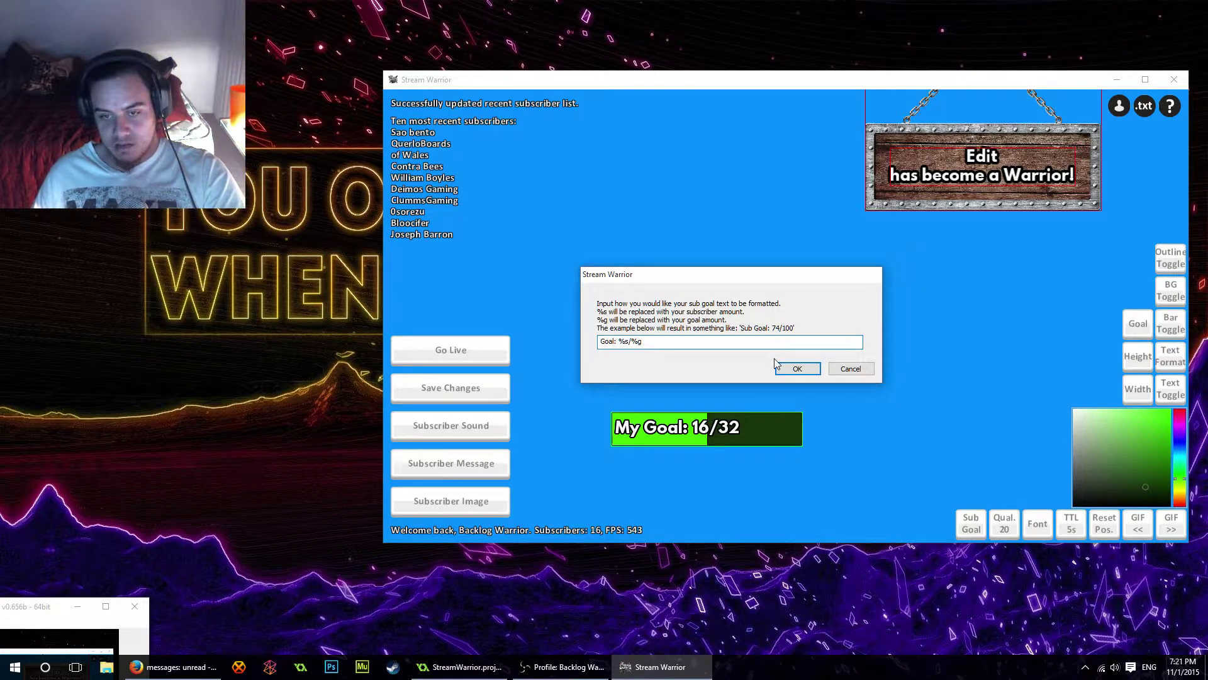
{"action": "left_click", "coordinate": [796, 369]}
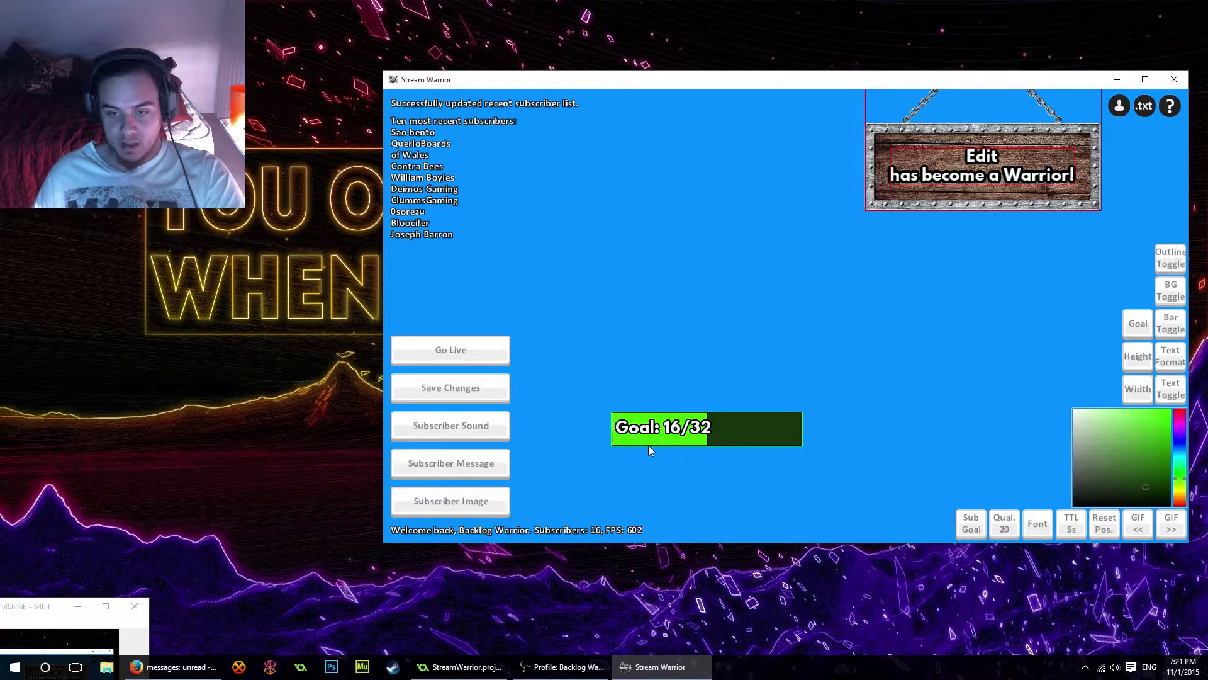
{"action": "left_click_drag", "start_coordinate": [766, 427], "coordinate": [787, 410]}
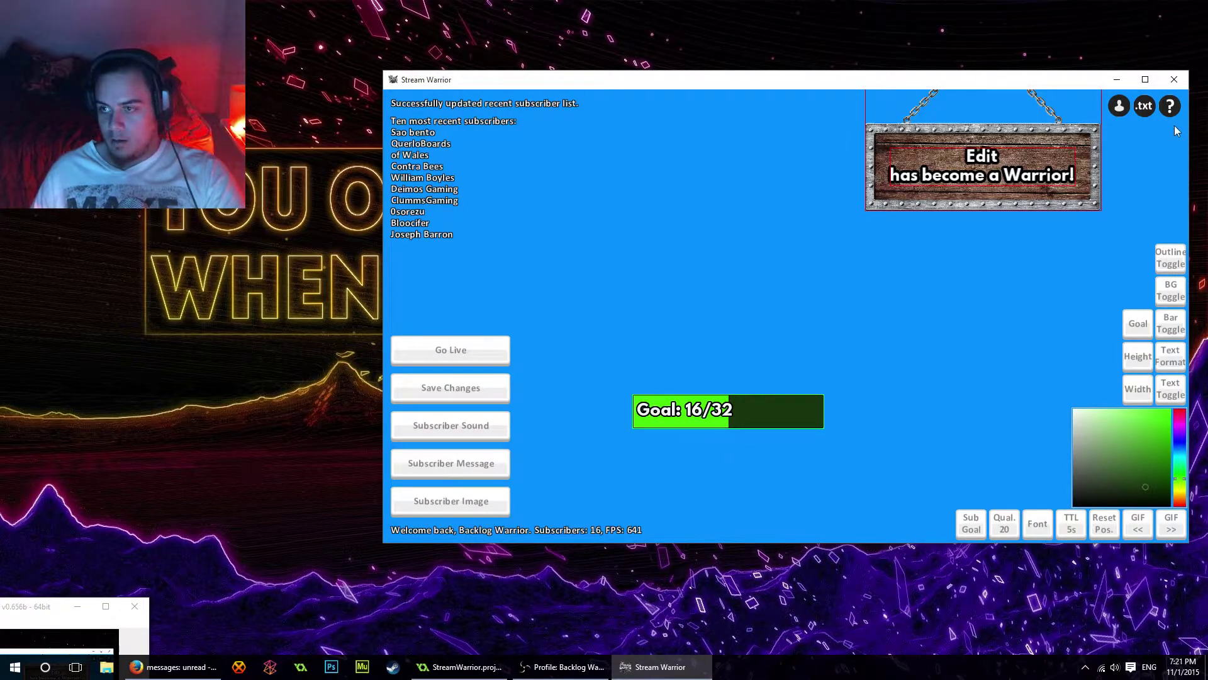
{"action": "left_click", "coordinate": [1144, 105]}
{"action": "left_click_drag", "start_coordinate": [552, 19], "coordinate": [837, 87]}
{"action": "double_click", "coordinate": [569, 187]}
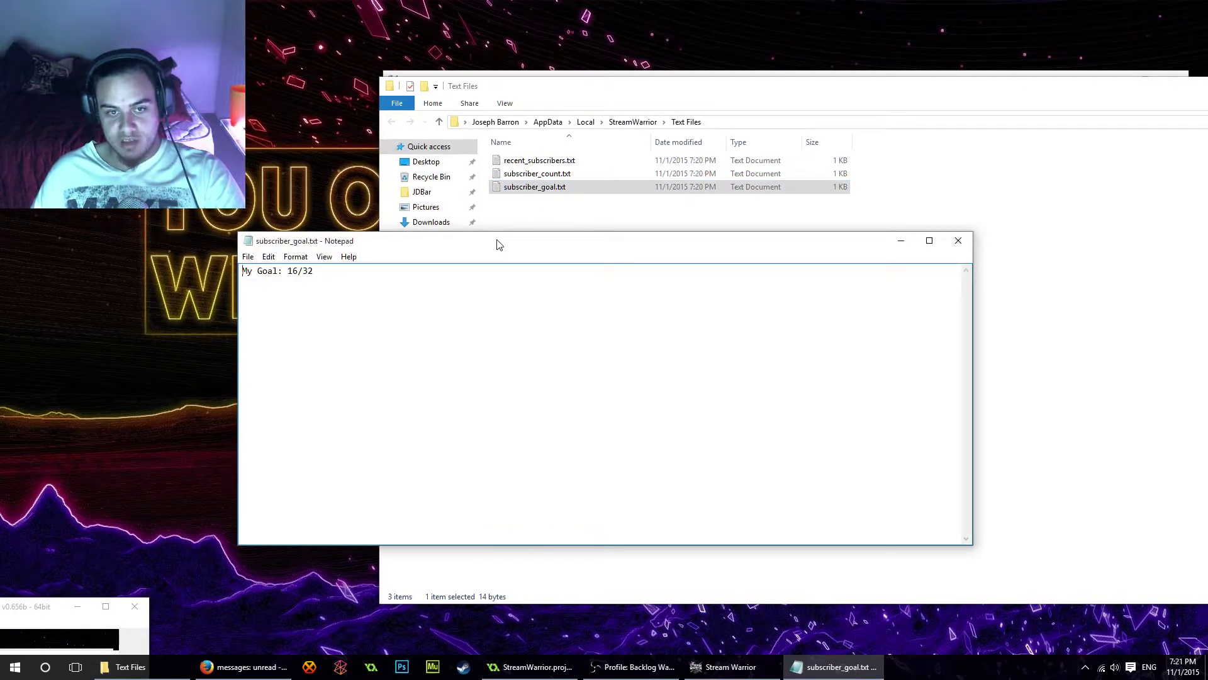
{"action": "left_click_drag", "start_coordinate": [792, 250], "coordinate": [936, 251]}
{"action": "left_click", "coordinate": [909, 270]}
{"action": "left_click_drag", "start_coordinate": [1039, 92], "coordinate": [768, 227]}
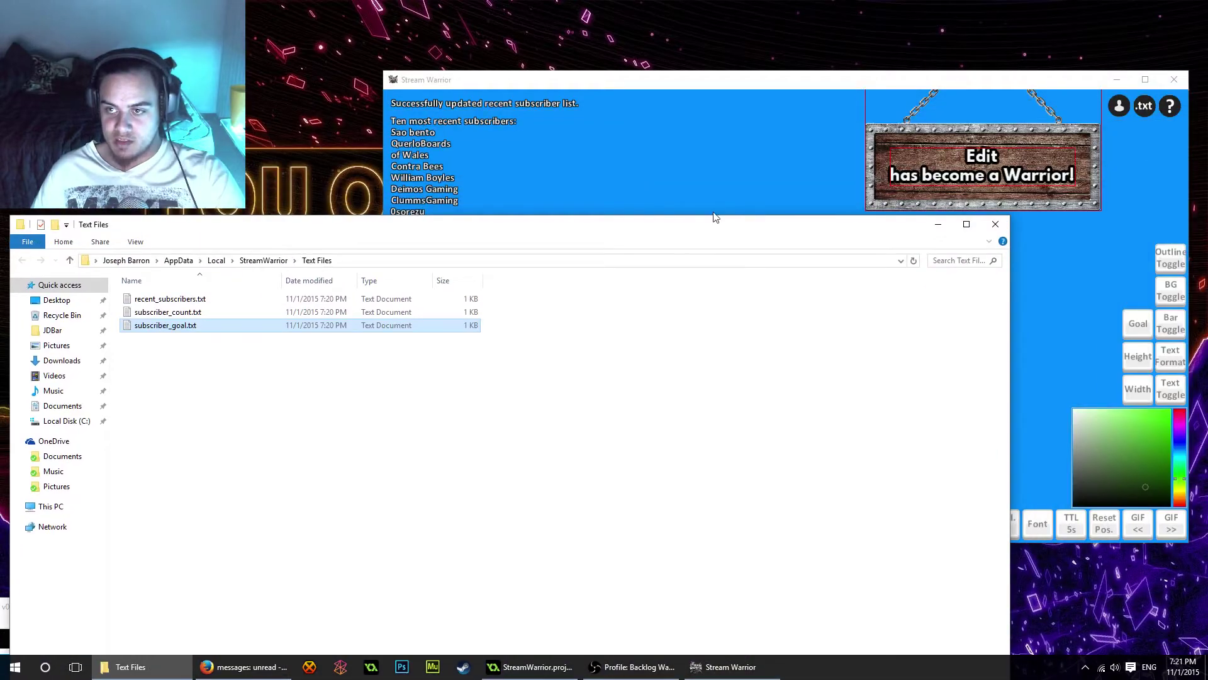
{"action": "left_click", "coordinate": [1007, 226]}
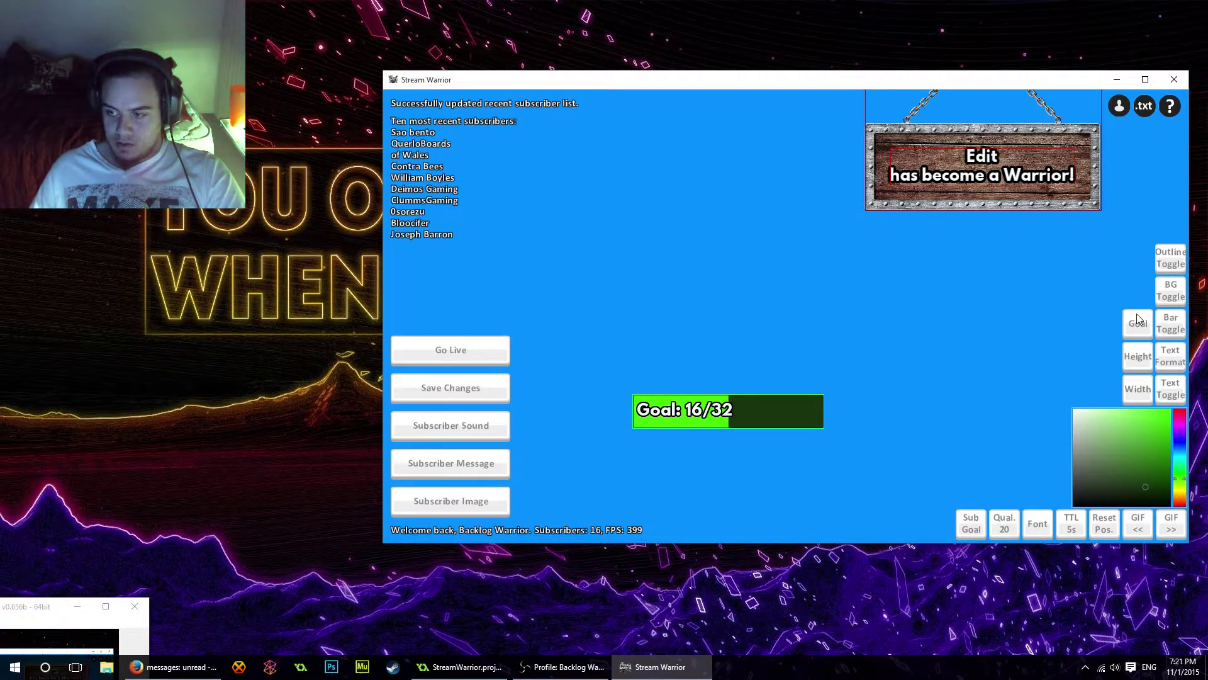
Toggle the bar's fill and background off and on, leaving the green Goal: 16/32 bar visible.
{"action": "left_click", "coordinate": [1173, 326]}
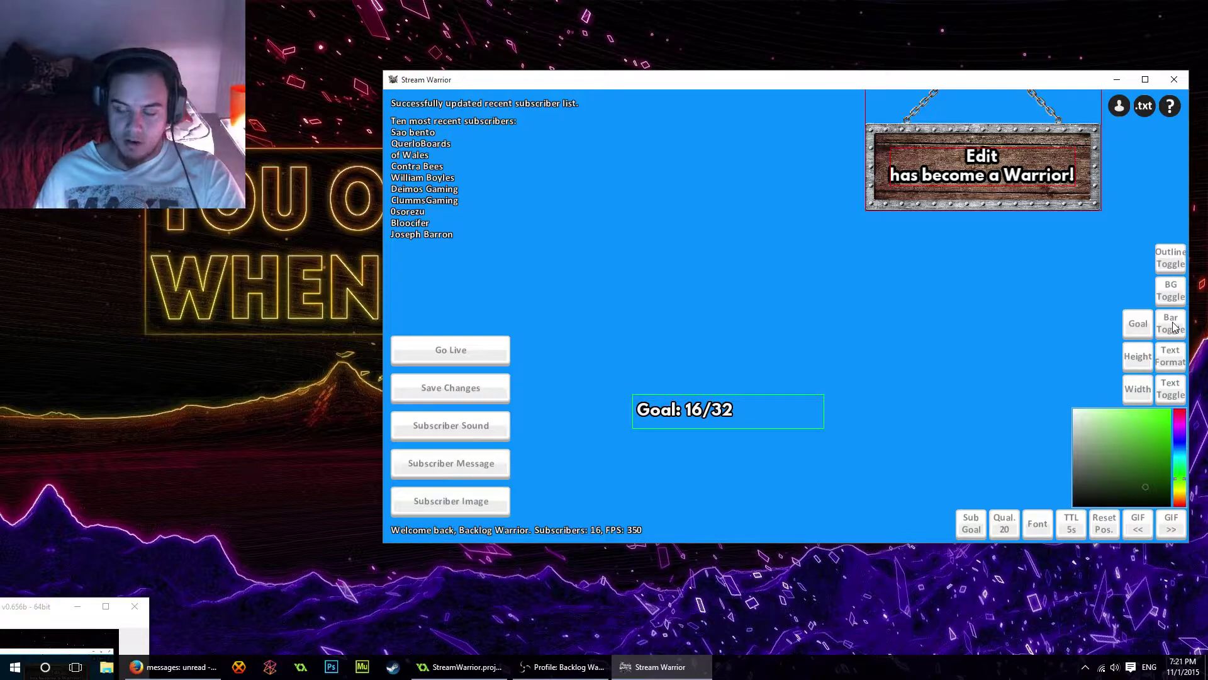
{"action": "left_click", "coordinate": [1173, 331]}
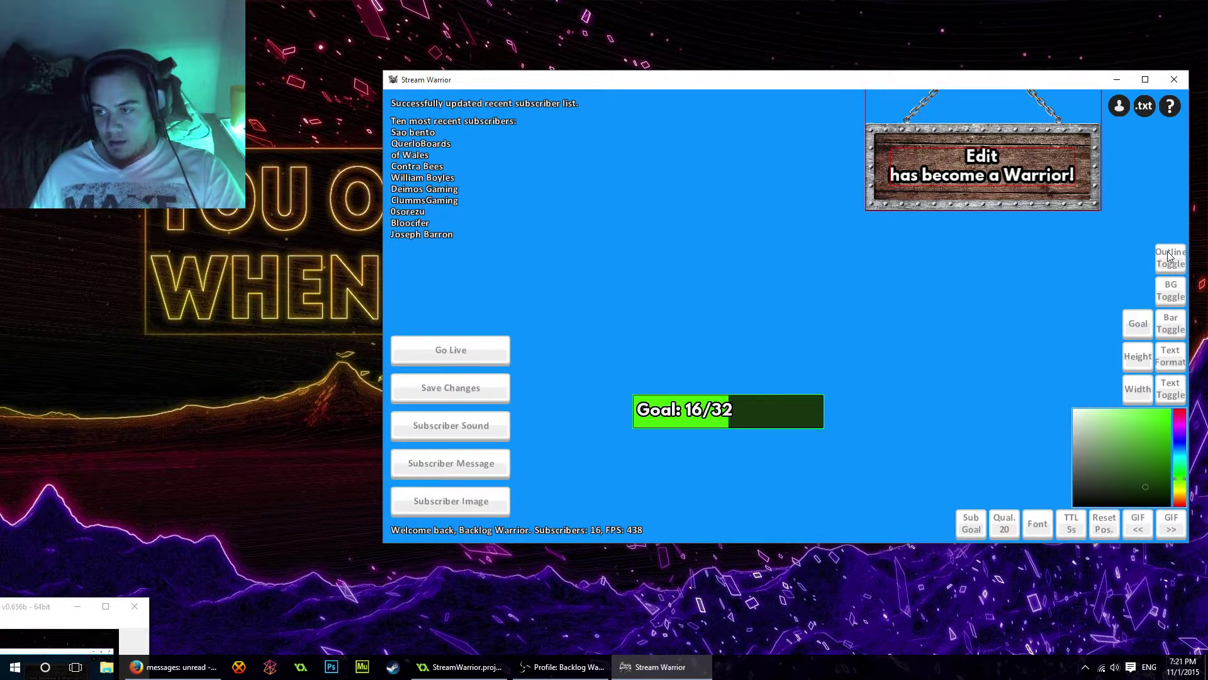
{"action": "left_click", "coordinate": [1164, 332]}
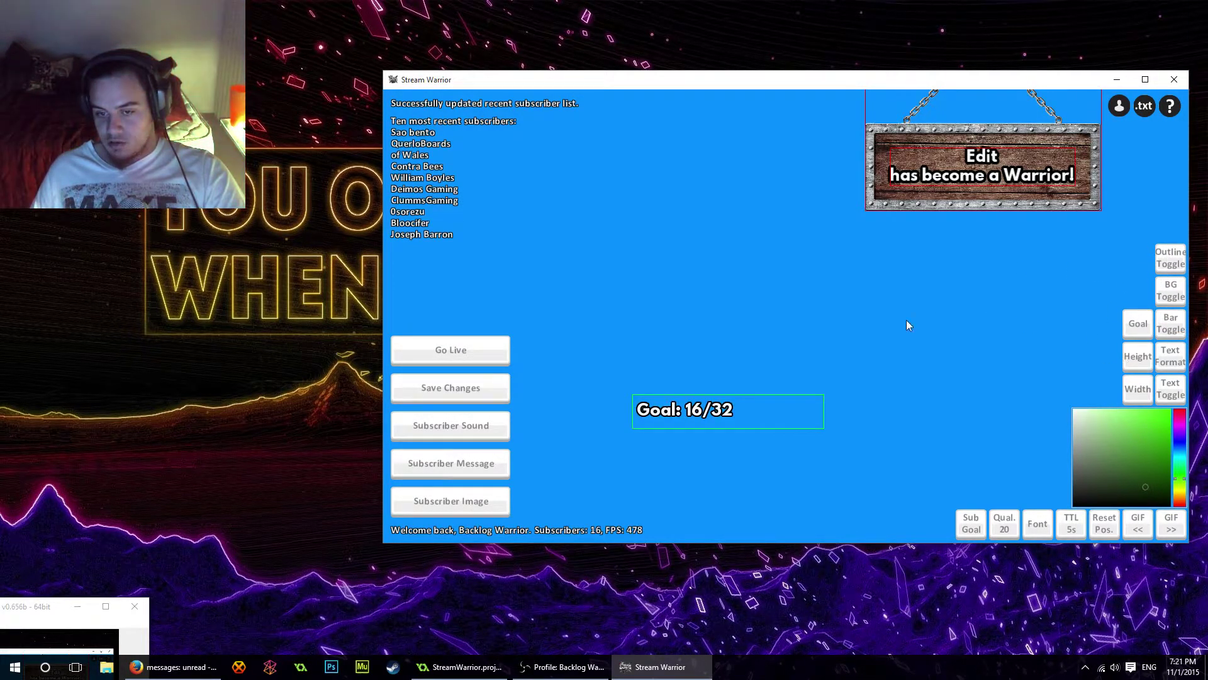
{"action": "left_click", "coordinate": [1172, 322]}
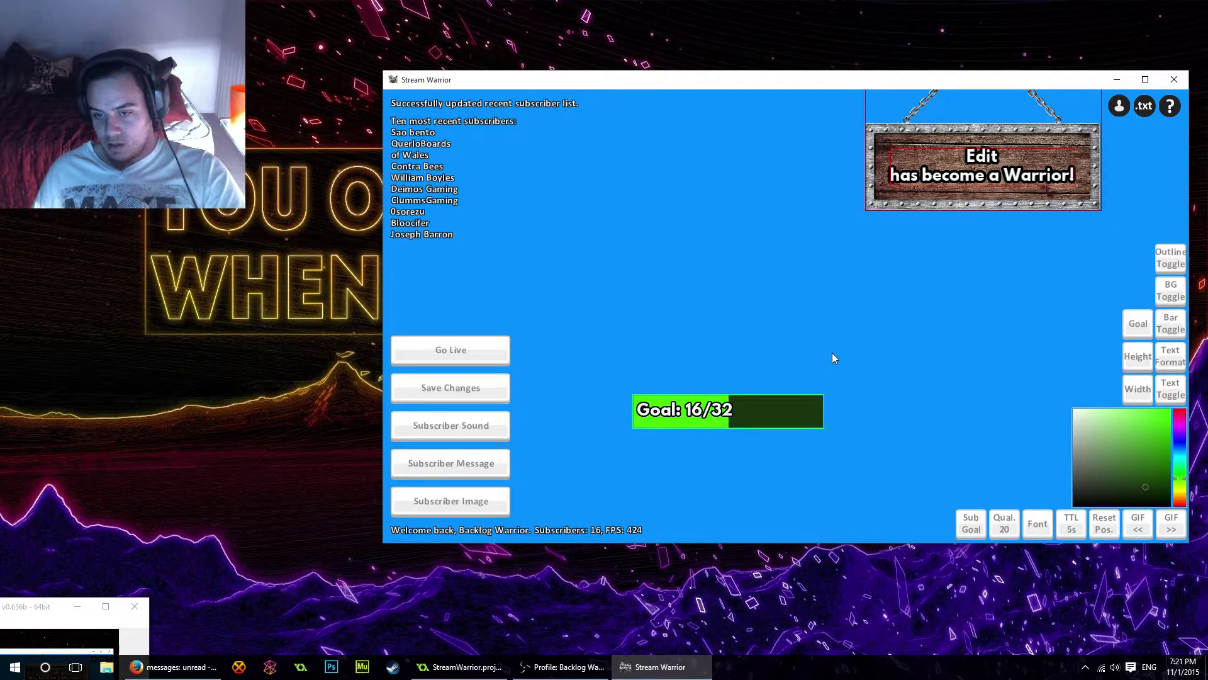
{"action": "left_click", "coordinate": [497, 350]}
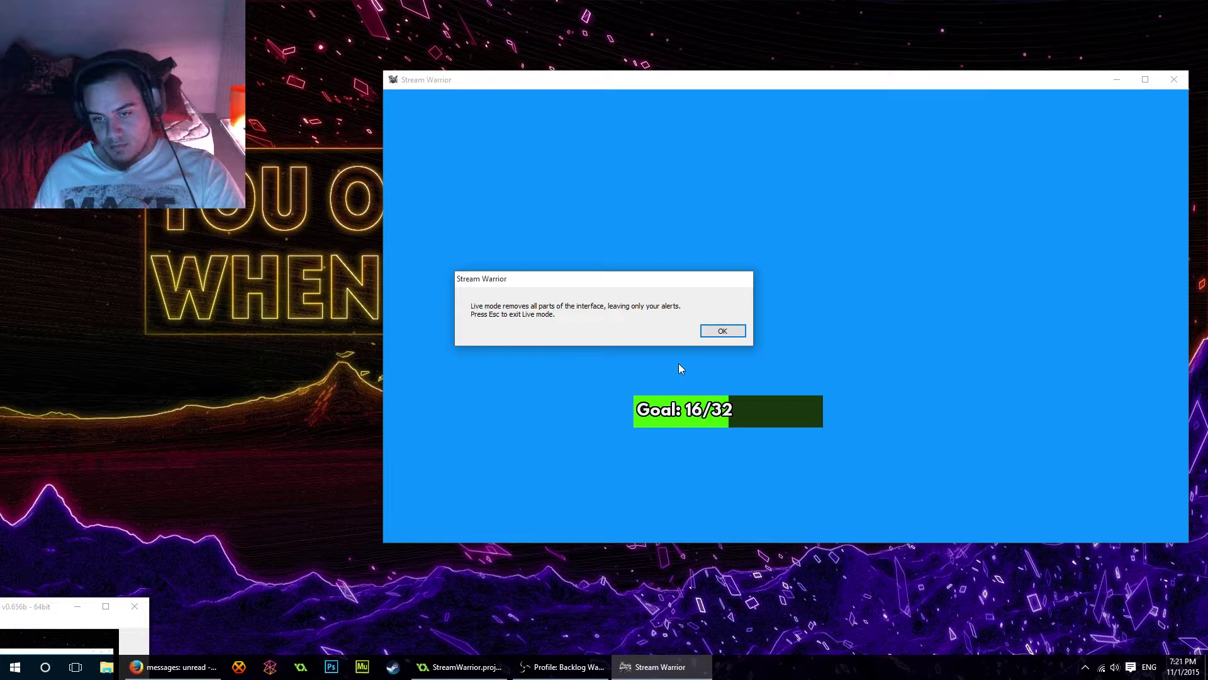
{"action": "left_click", "coordinate": [740, 337]}
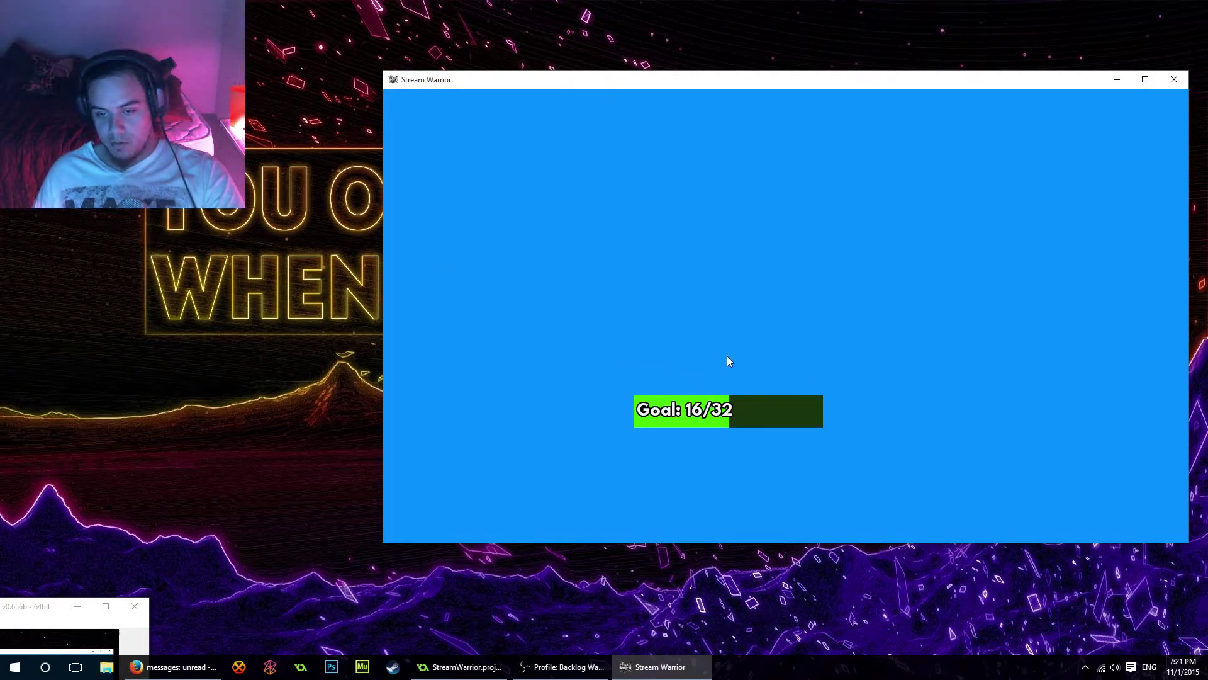
{"action": "key", "text": "Escape"}
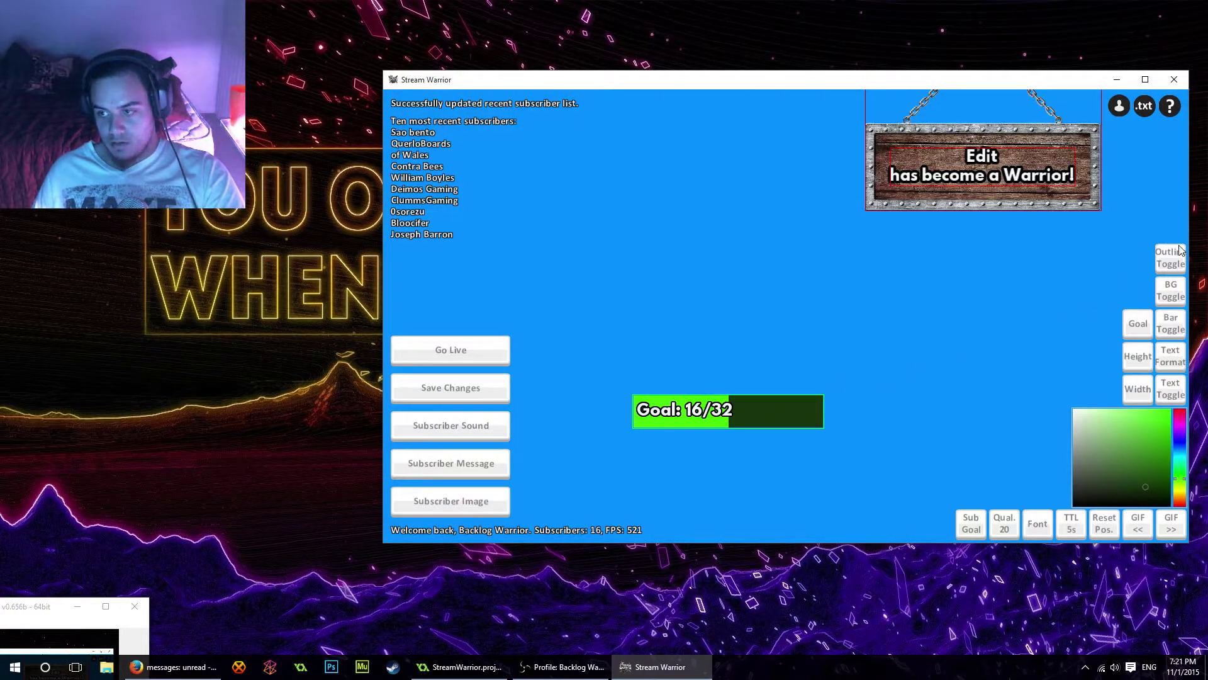
{"action": "left_click", "coordinate": [436, 391]}
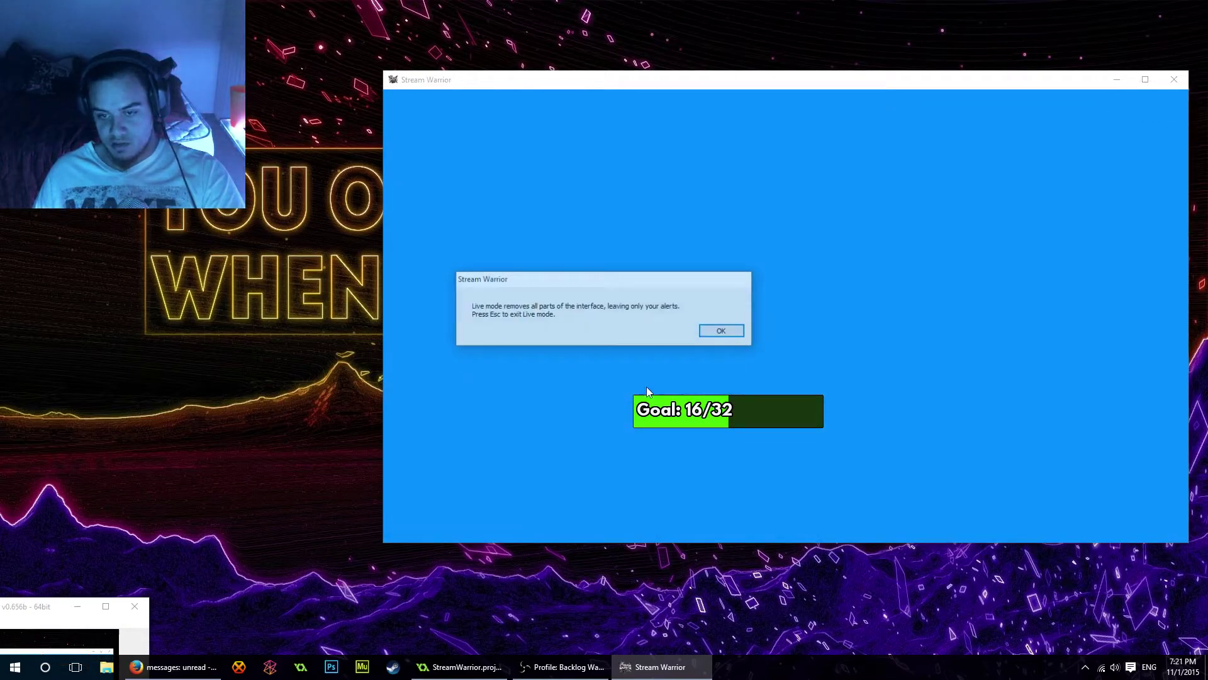
{"action": "left_click", "coordinate": [743, 331]}
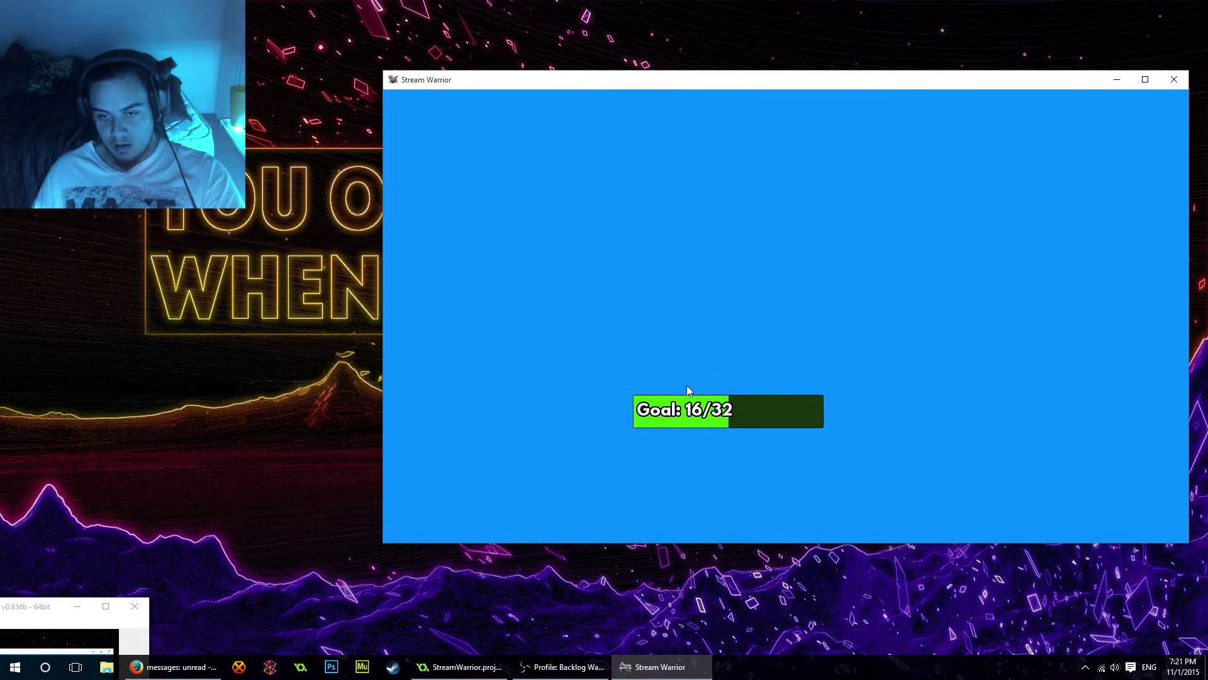
{"action": "key", "text": "Escape"}
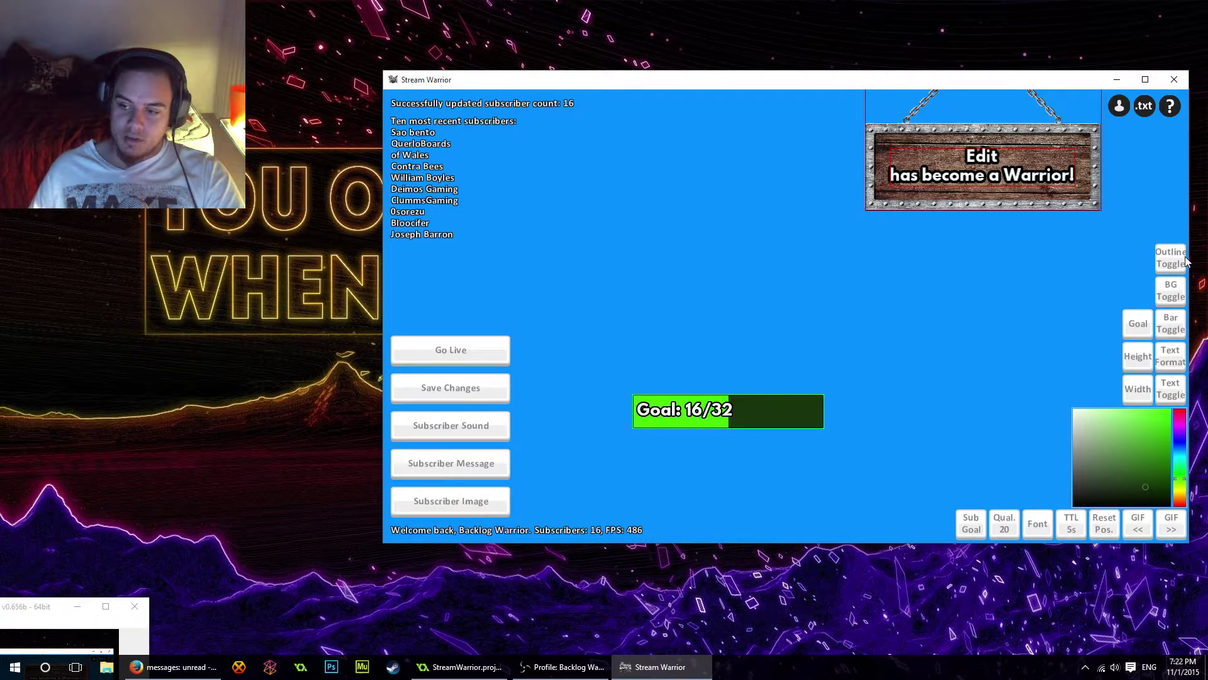
Drag the Goal bar toward the scene bottom, toggling Sub Goal off and on and hiding its fill.
{"action": "left_click_drag", "start_coordinate": [835, 369], "coordinate": [820, 496]}
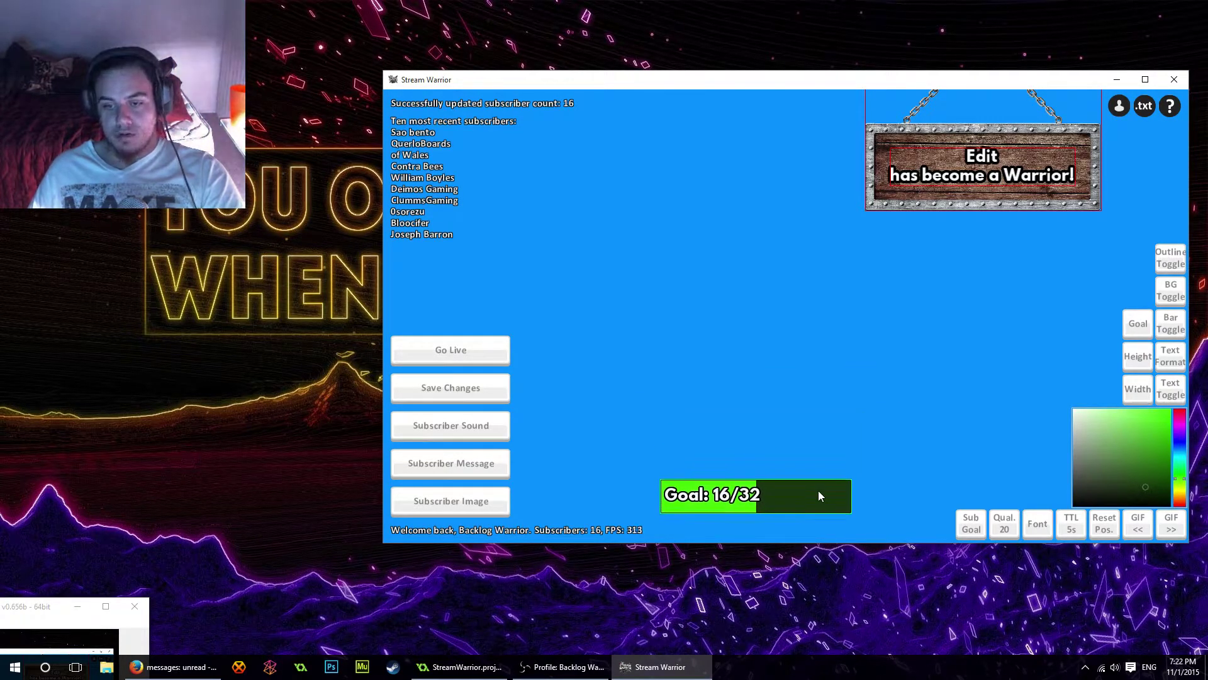
{"action": "left_click", "coordinate": [973, 528]}
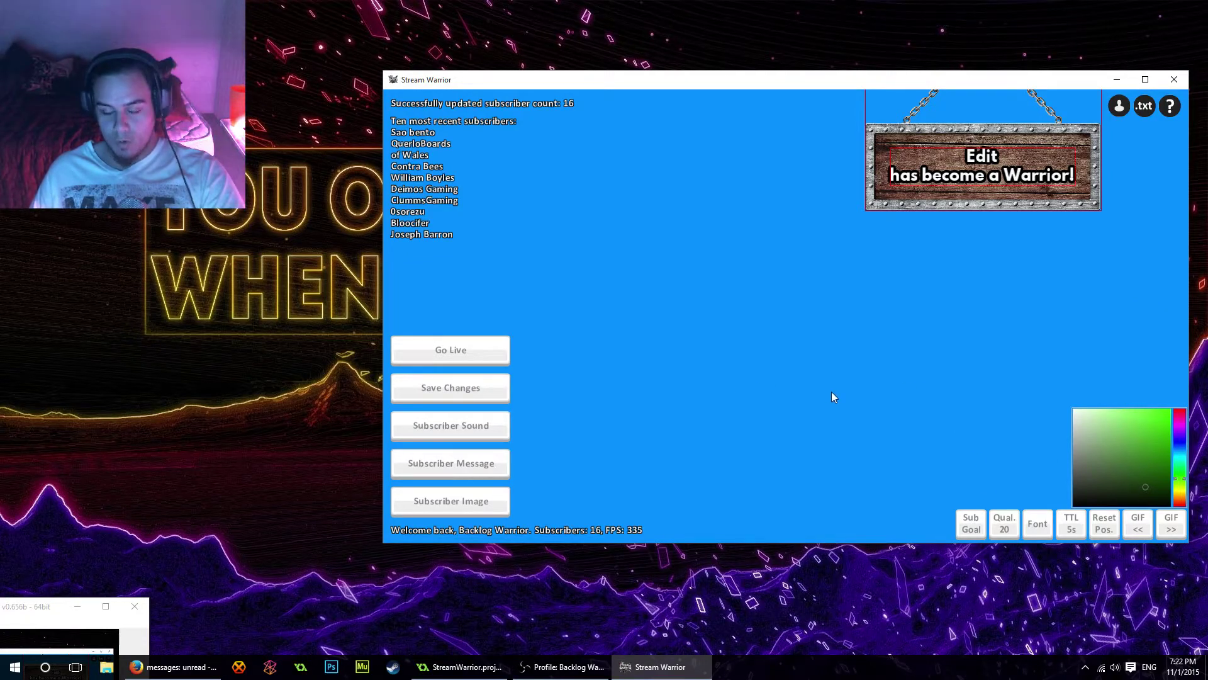
{"action": "left_click", "coordinate": [971, 526]}
{"action": "left_click_drag", "start_coordinate": [738, 456], "coordinate": [840, 540]}
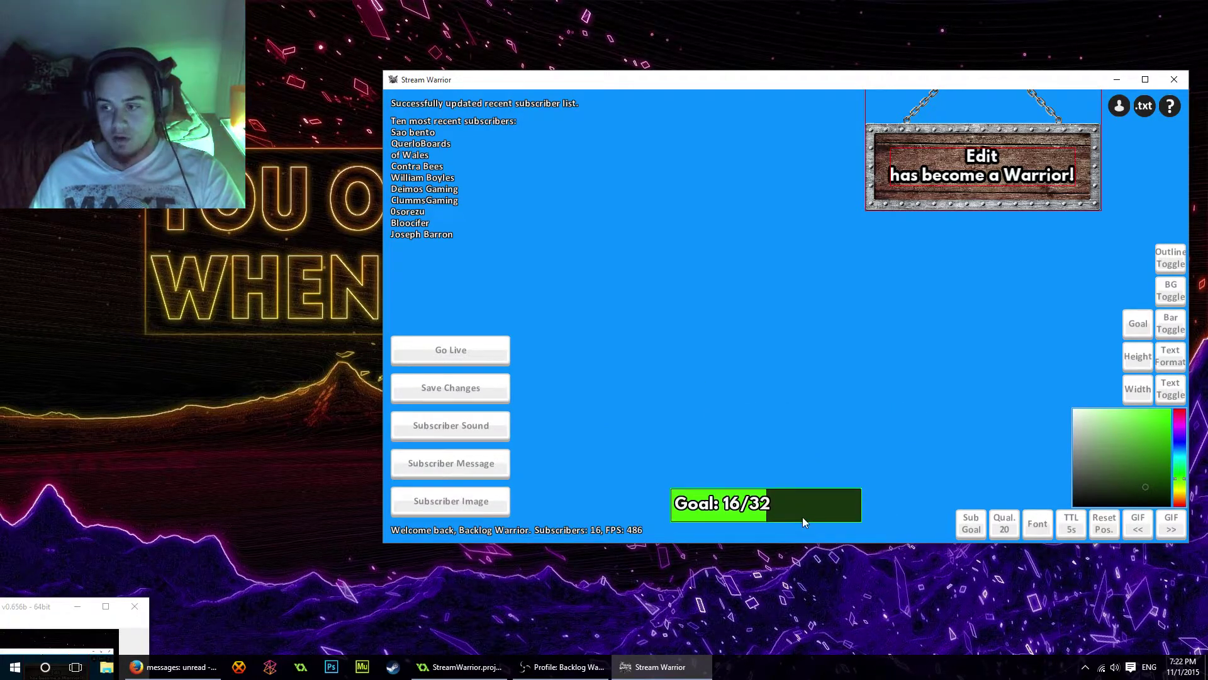
{"action": "left_click", "coordinate": [1162, 333]}
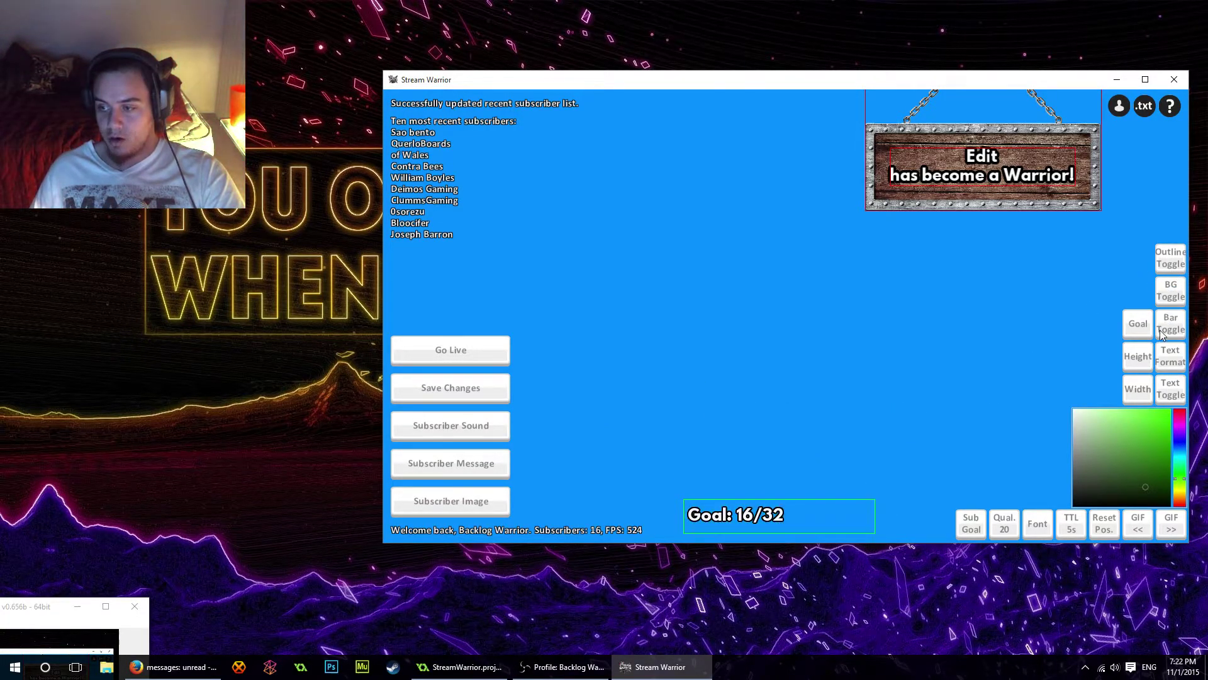
{"action": "left_click_drag", "start_coordinate": [810, 519], "coordinate": [957, 430]}
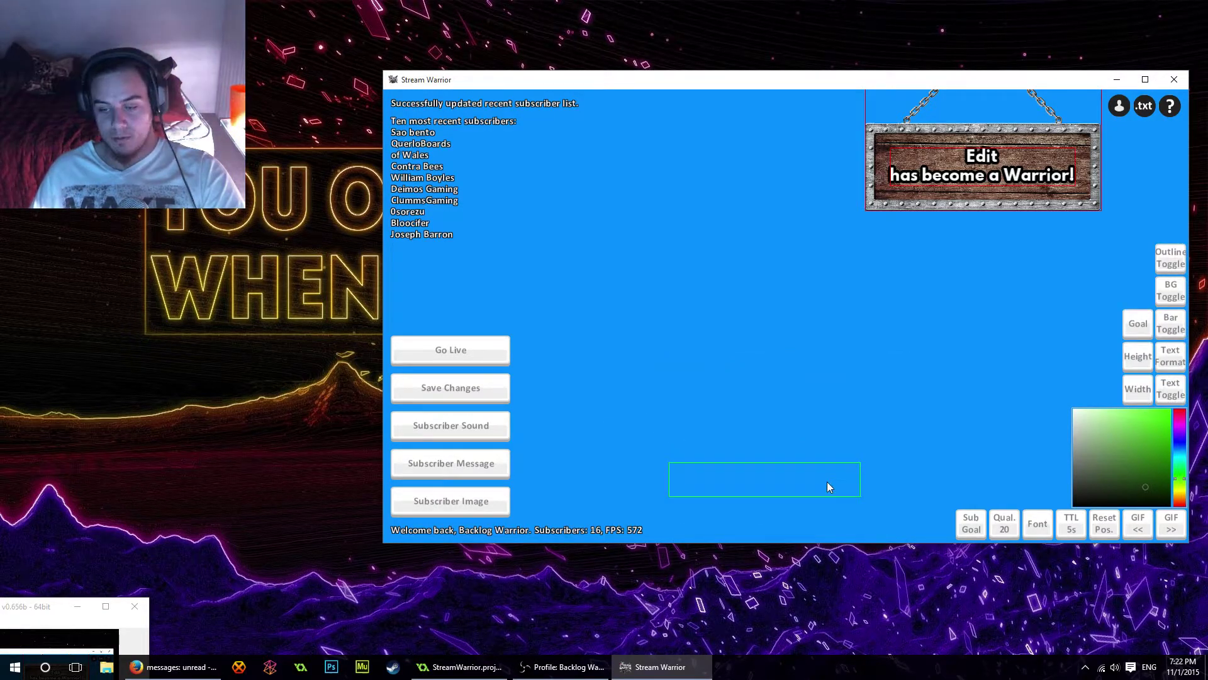
Save the scene, reopen editing, turn the bar's fill back on and nudge it slightly left.
{"action": "left_click", "coordinate": [504, 395]}
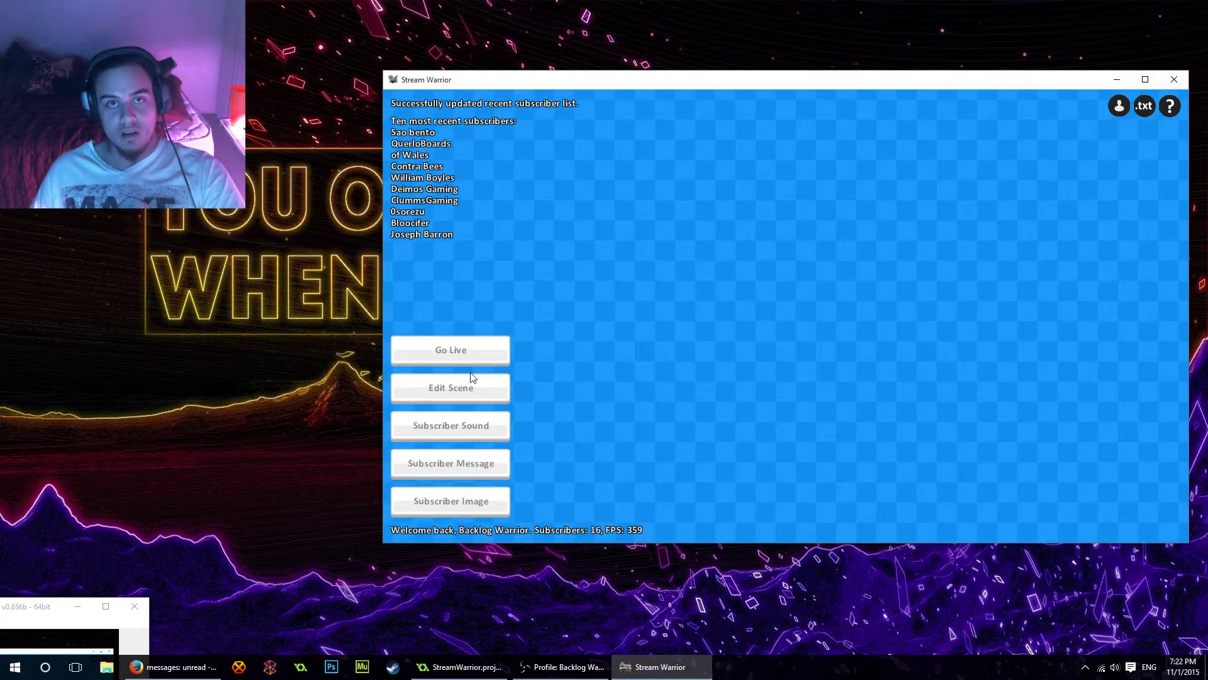
{"action": "left_click", "coordinate": [459, 389]}
{"action": "left_click", "coordinate": [792, 519]}
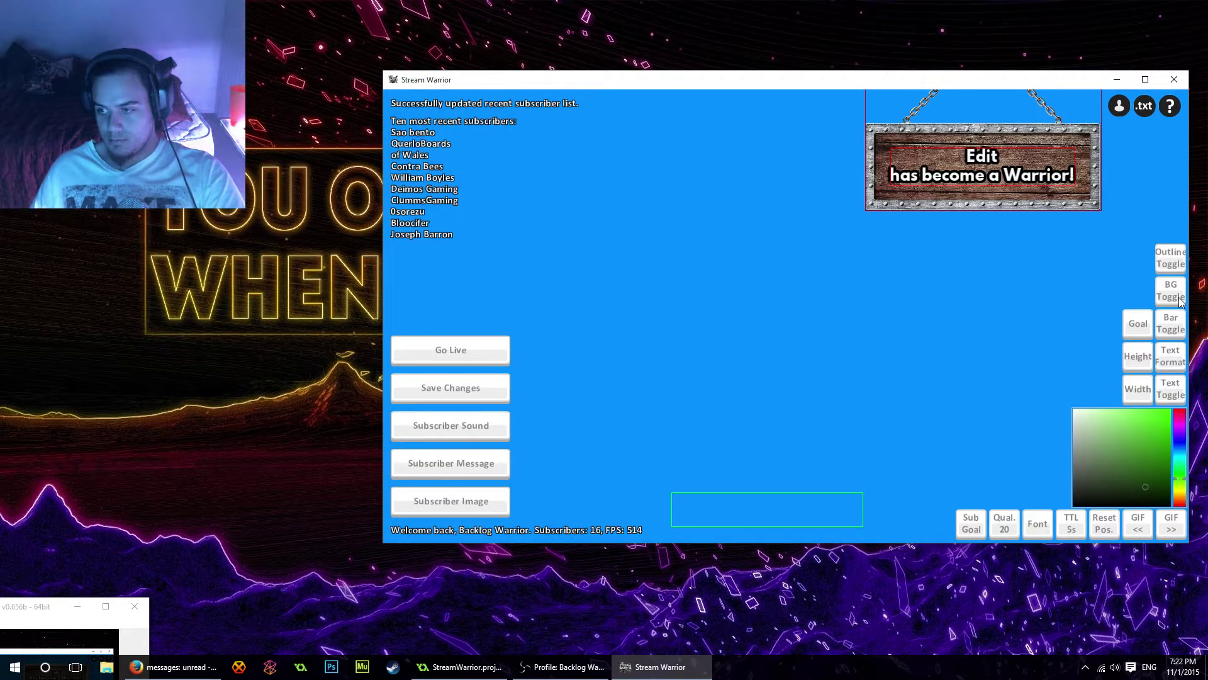
{"action": "left_click", "coordinate": [1168, 321]}
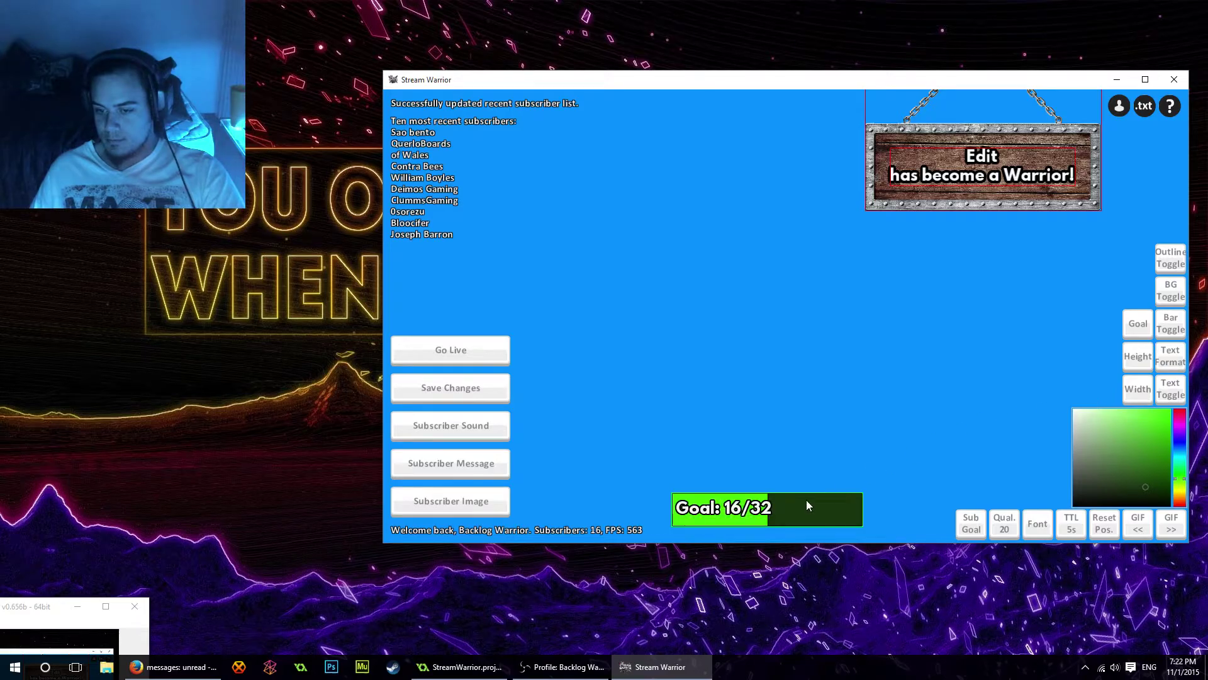
{"action": "left_click_drag", "start_coordinate": [807, 504], "coordinate": [793, 502]}
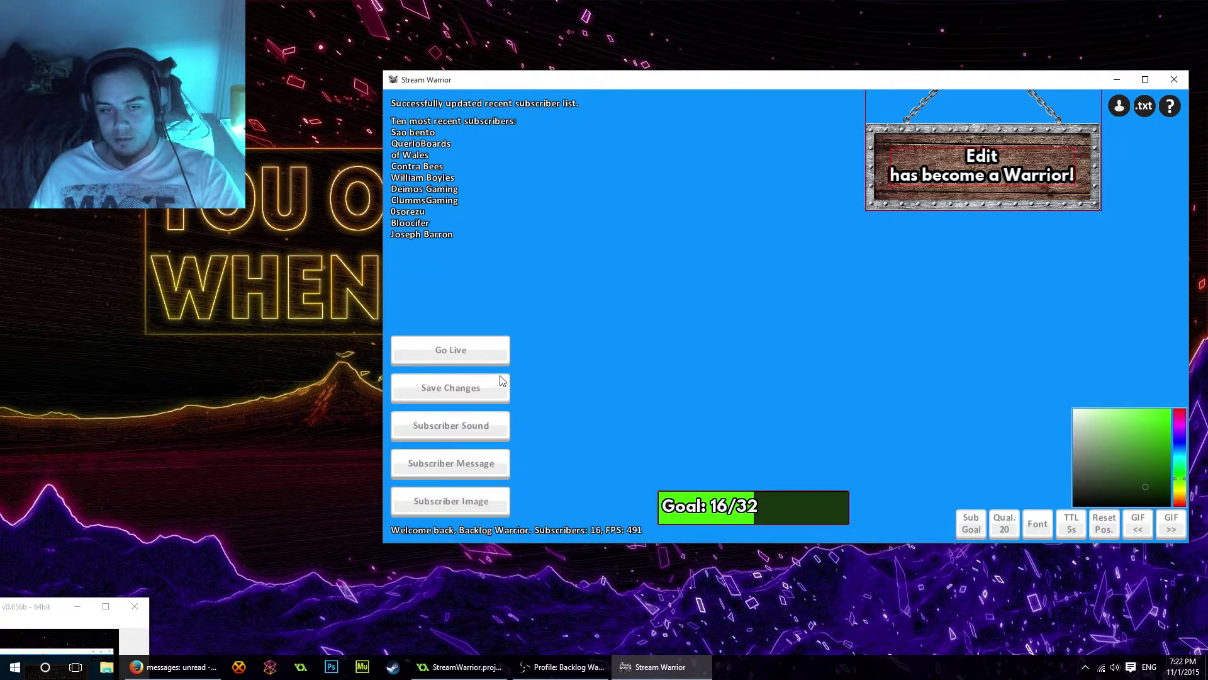
Save, switch to the second profile and back to Backlog Warrior, then move the Goal bar lower right.
{"action": "left_click", "coordinate": [454, 382]}
{"action": "left_click", "coordinate": [1120, 106]}
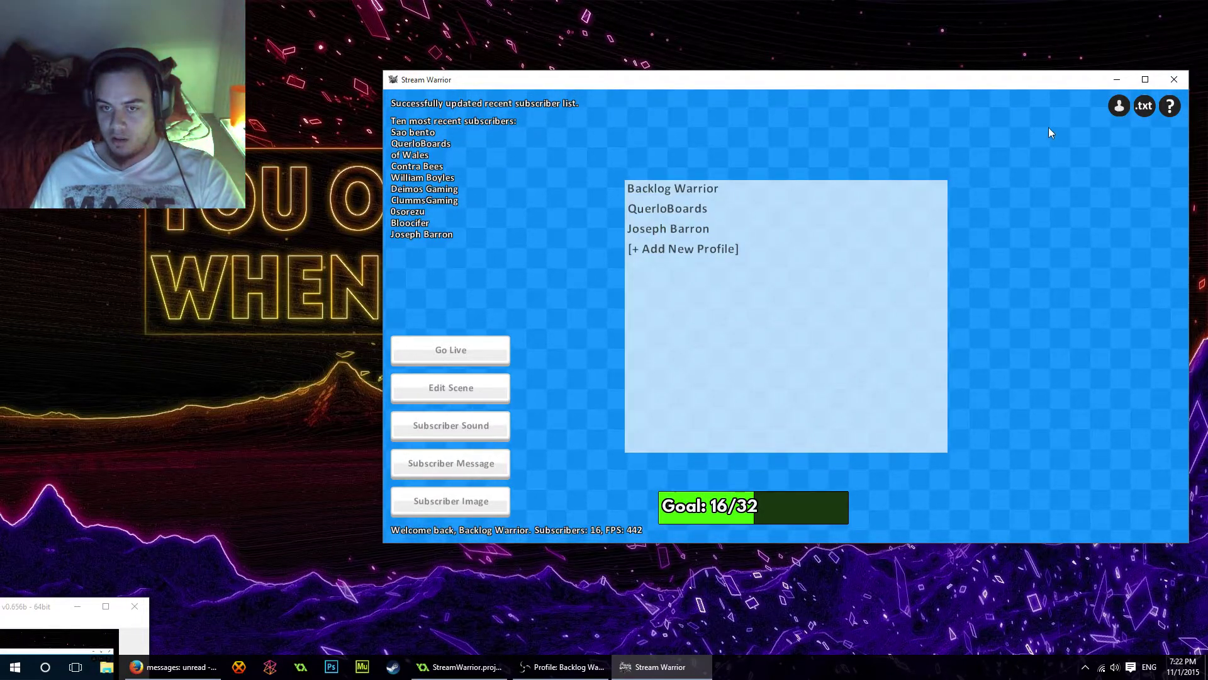
{"action": "left_click", "coordinate": [648, 210]}
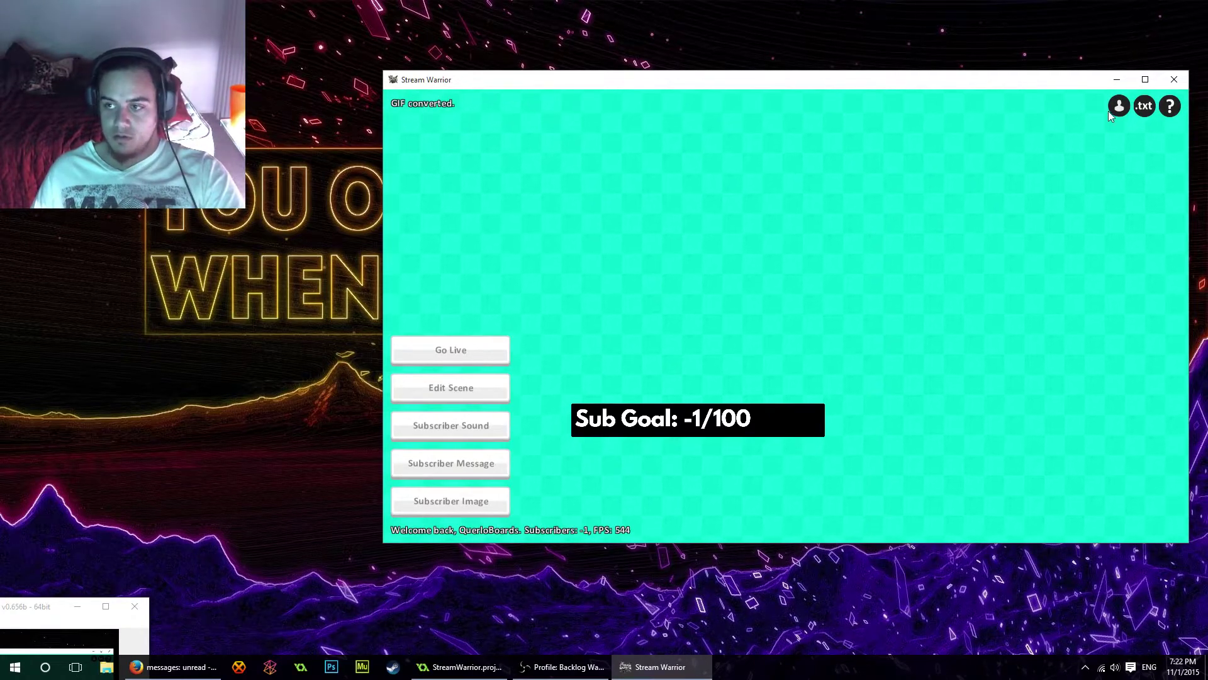
{"action": "left_click", "coordinate": [1110, 110]}
{"action": "left_click", "coordinate": [648, 188]}
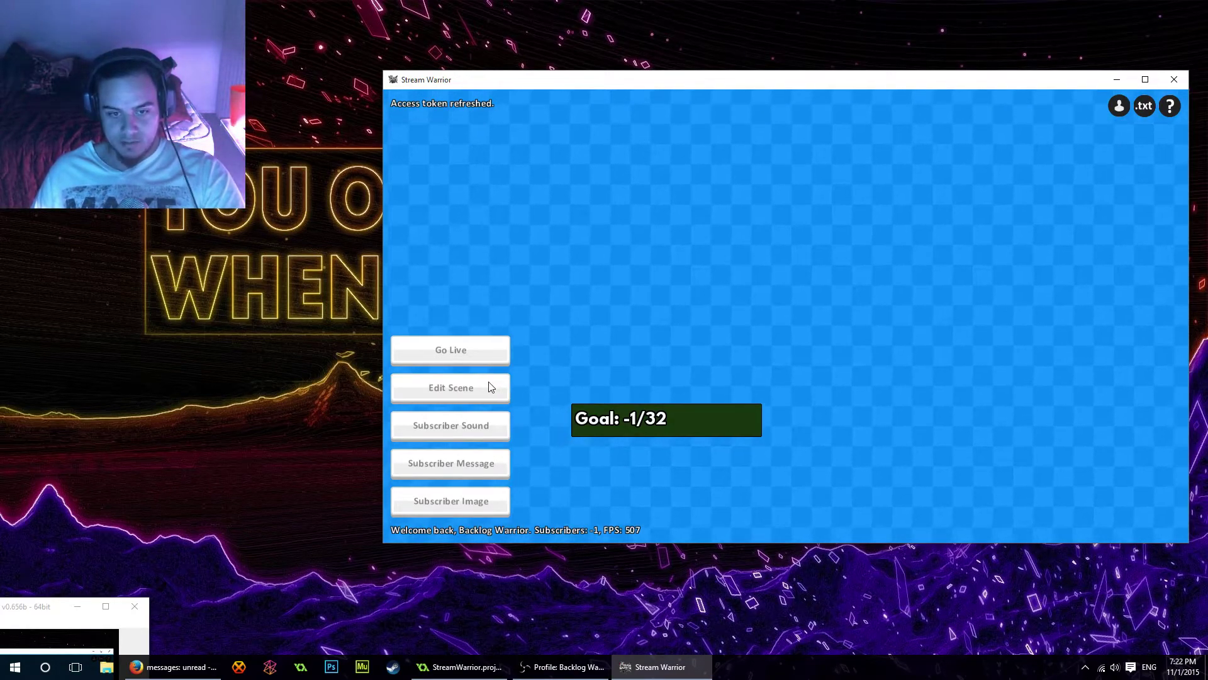
{"action": "left_click", "coordinate": [485, 388]}
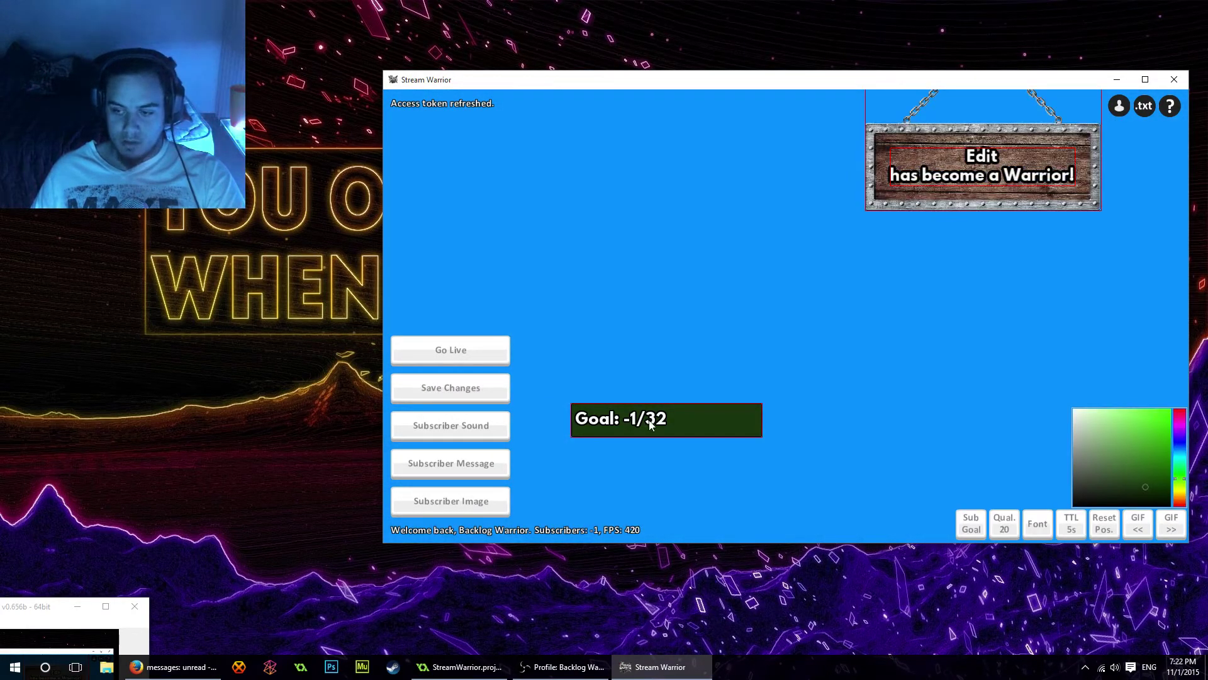
{"action": "left_click_drag", "start_coordinate": [654, 427], "coordinate": [770, 500]}
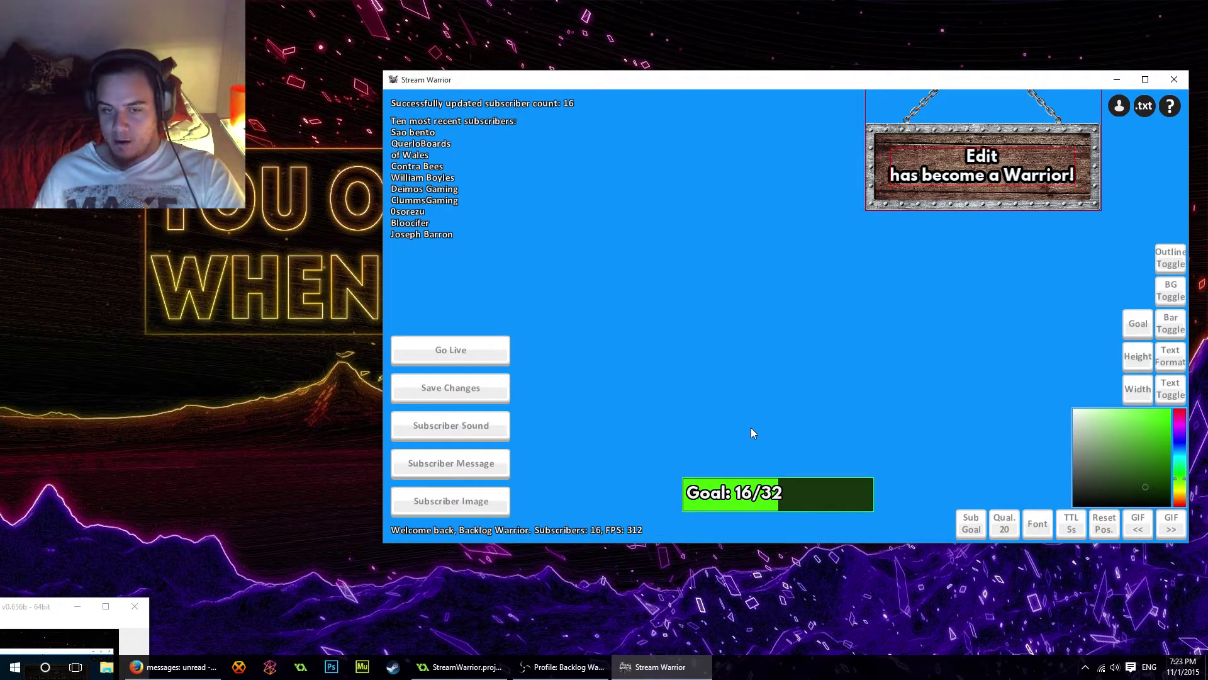
Fine-tune the Goal: 16/32 bar slightly lower near the bottom centre, then save the scene.
{"action": "left_click_drag", "start_coordinate": [749, 495], "coordinate": [740, 504]}
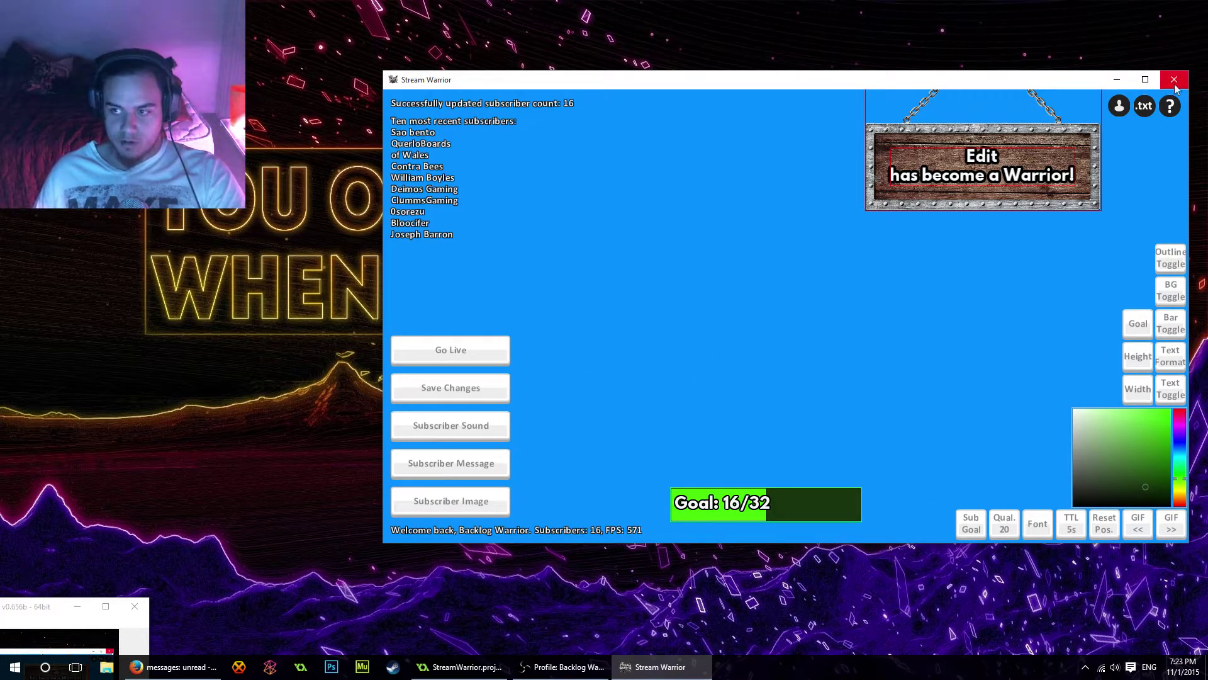
{"action": "mouse_move", "coordinate": [770, 507]}
{"action": "left_mouse_down"}
{"action": "mouse_move", "coordinate": [782, 513]}
{"action": "mouse_move", "coordinate": [776, 506]}
{"action": "left_mouse_up"}
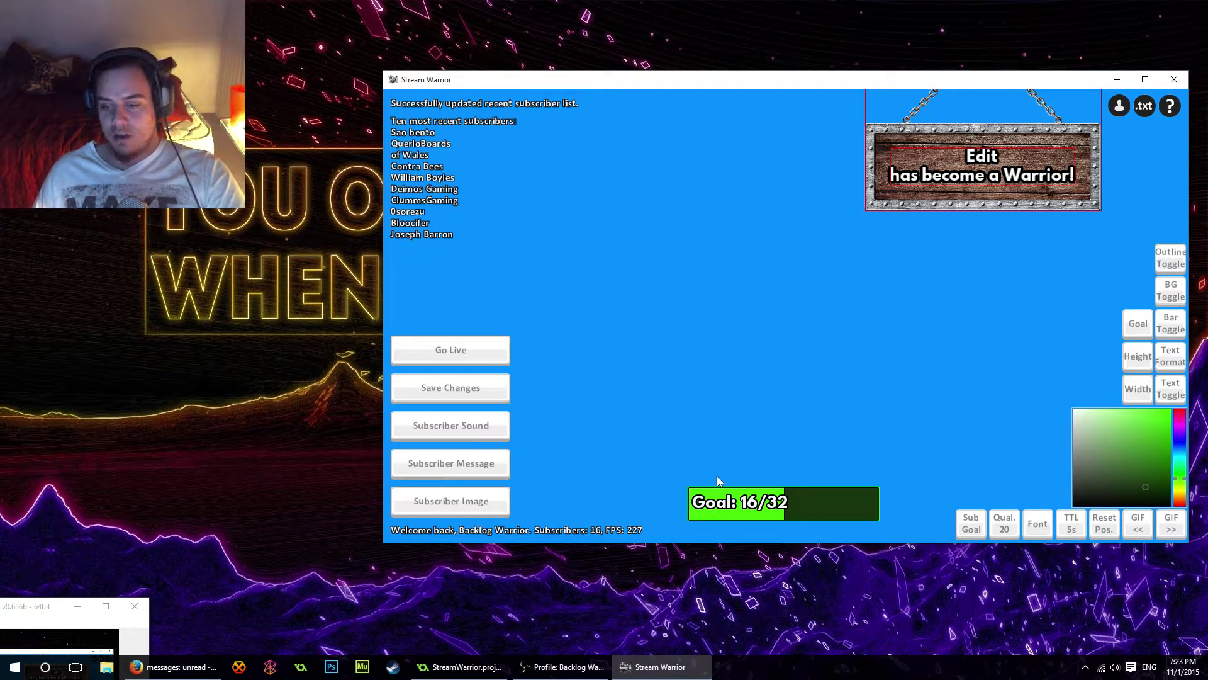
{"action": "left_click_drag", "start_coordinate": [775, 510], "coordinate": [773, 525]}
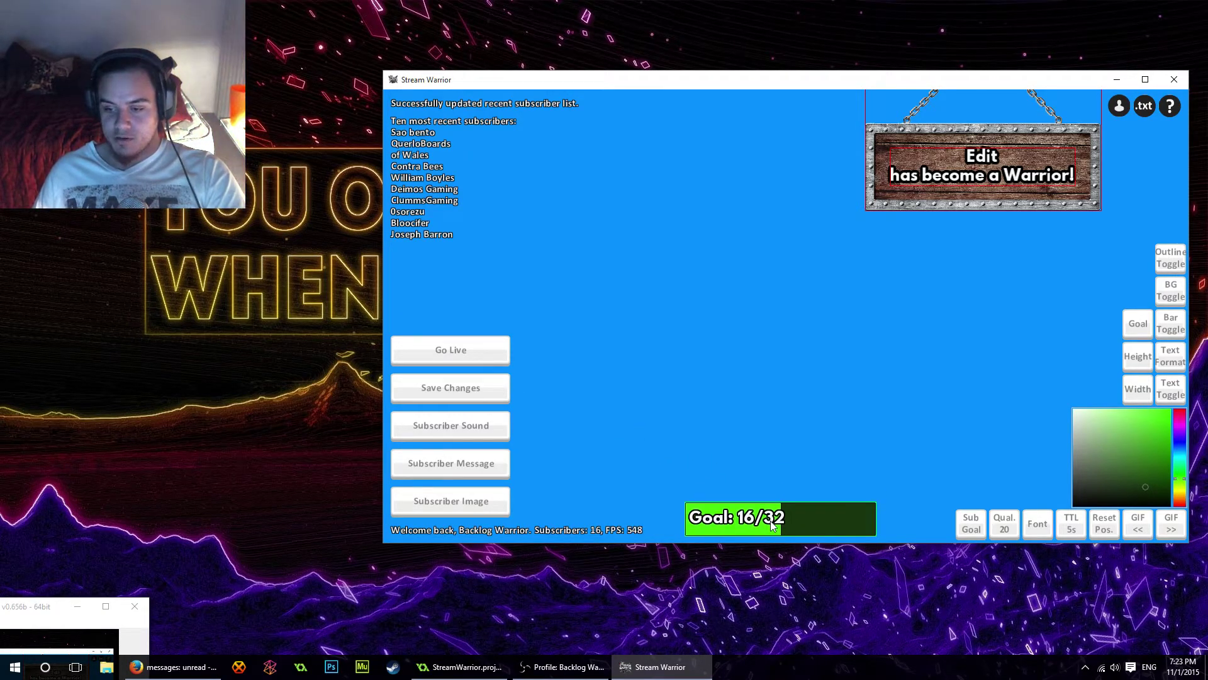
{"action": "left_click", "coordinate": [493, 395]}
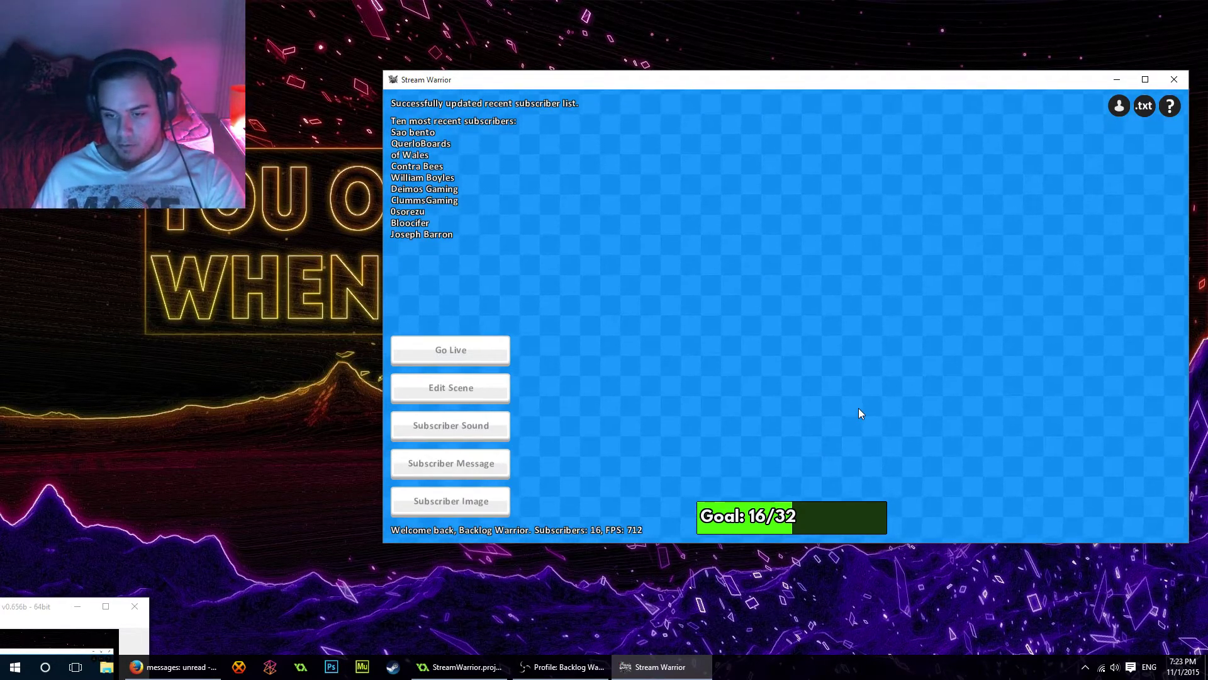
Raise the Stream Warrior window, toggle Edit Scene on and off, and drag the OBS window into view.
{"action": "left_click_drag", "start_coordinate": [768, 83], "coordinate": [775, 20]}
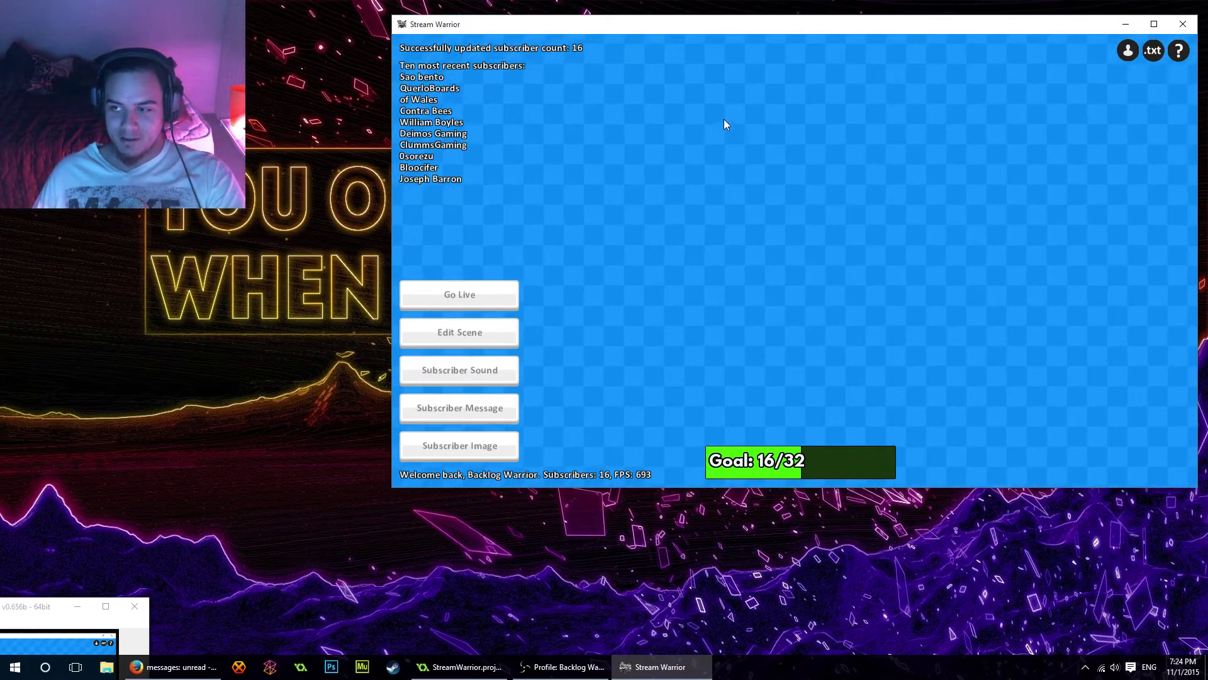
{"action": "left_click_drag", "start_coordinate": [692, 25], "coordinate": [690, 33]}
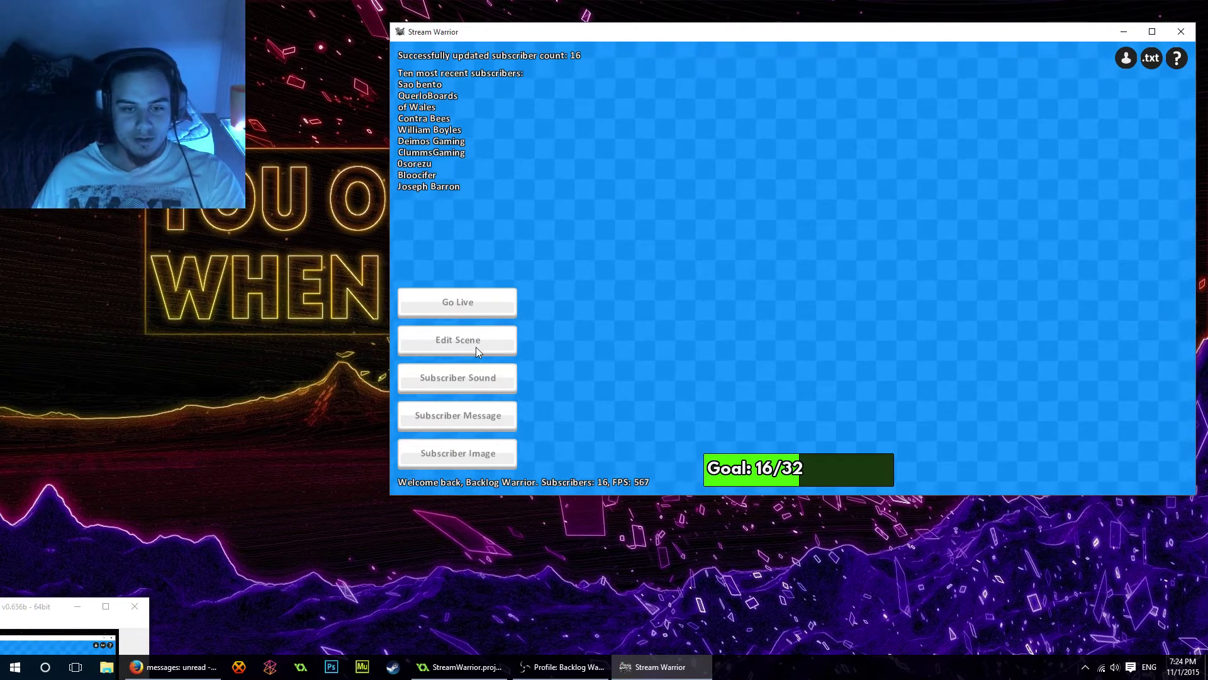
{"action": "left_click", "coordinate": [476, 346]}
{"action": "left_click", "coordinate": [485, 338]}
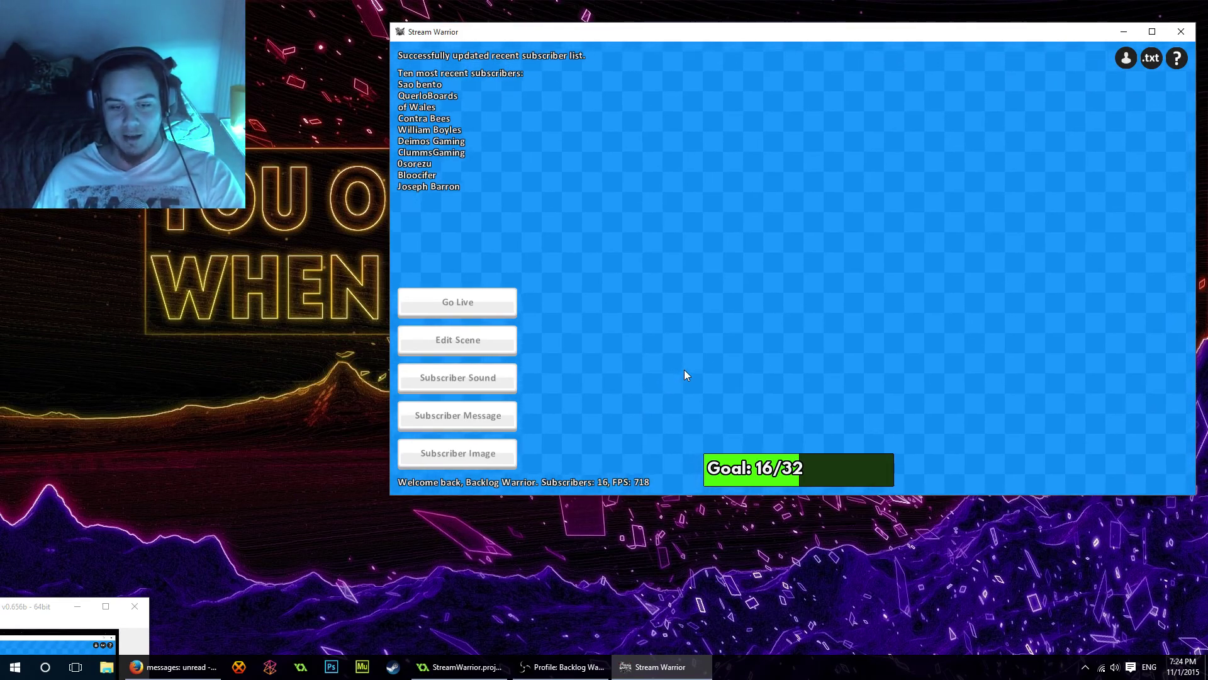
{"action": "left_click_drag", "start_coordinate": [15, 599], "coordinate": [120, 291]}
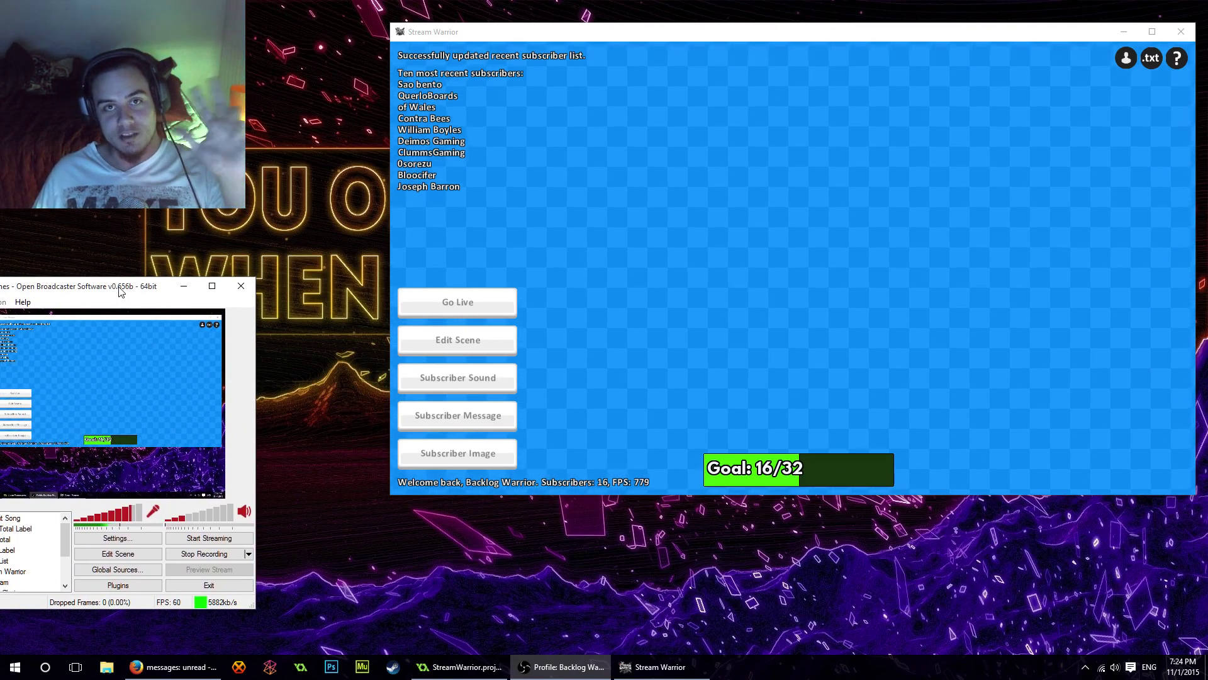